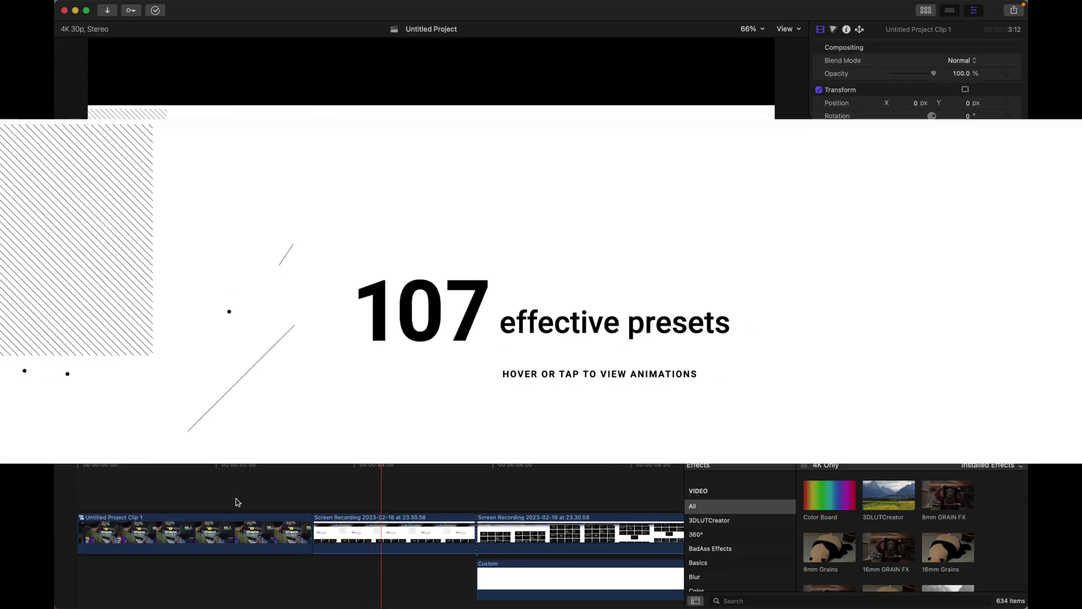
# Scroll the mTutorial product page past Titles, Placeholders and Miscellaneous to the Add-ons and Backgrounds.
pyautogui.scroll(-7, 1043, 585)
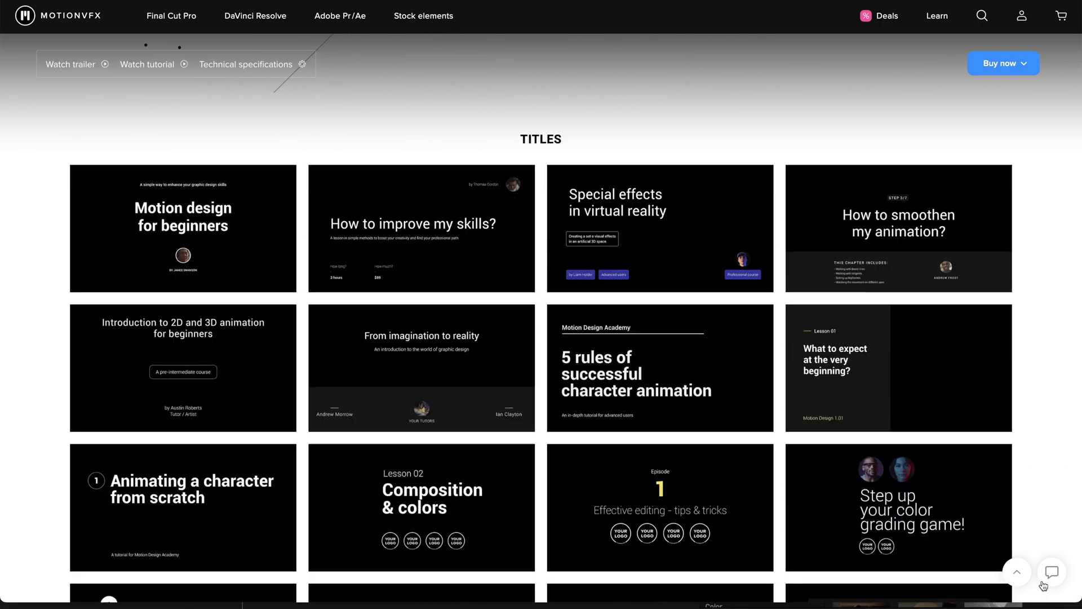
pyautogui.scroll(-9, 1043, 585)
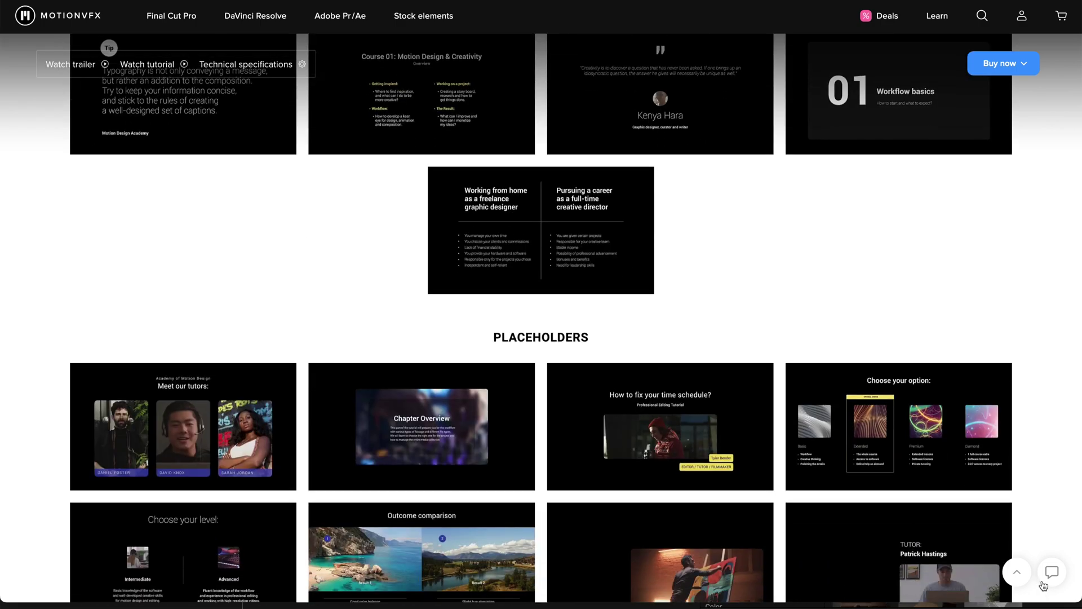
pyautogui.scroll(-13, 1043, 586)
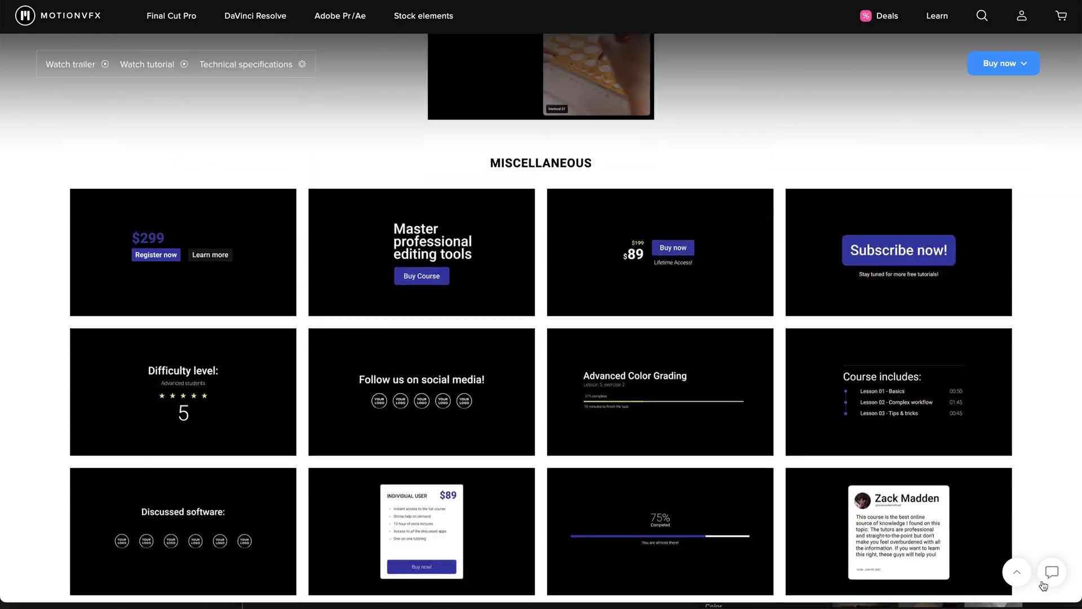
pyautogui.scroll(-20, 1044, 586)
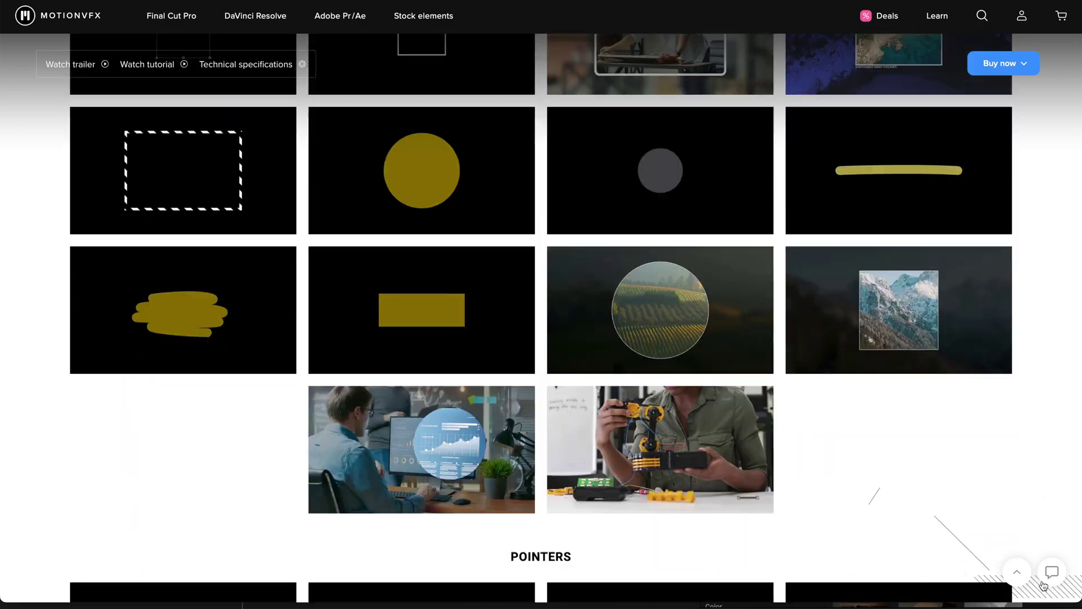
pyautogui.scroll(-20, 1044, 586)
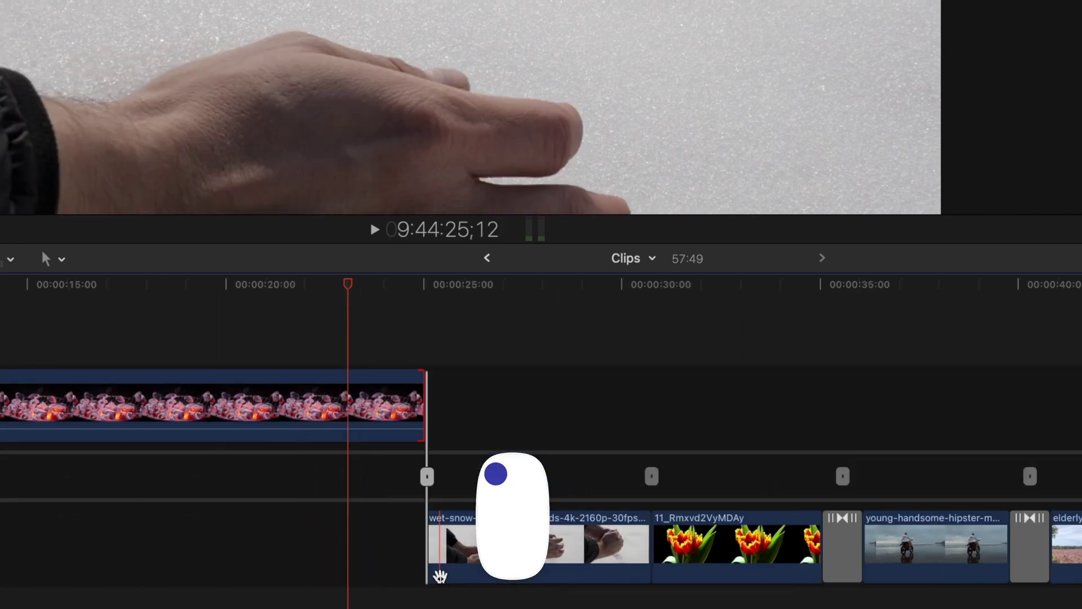
# Trim the edit point under the fire clip about one second left to reveal the snow clip.
pyautogui.moveTo(432, 540); pyautogui.dragTo(471, 546)
pyautogui.moveTo(469, 405); pyautogui.dragTo(413, 404)
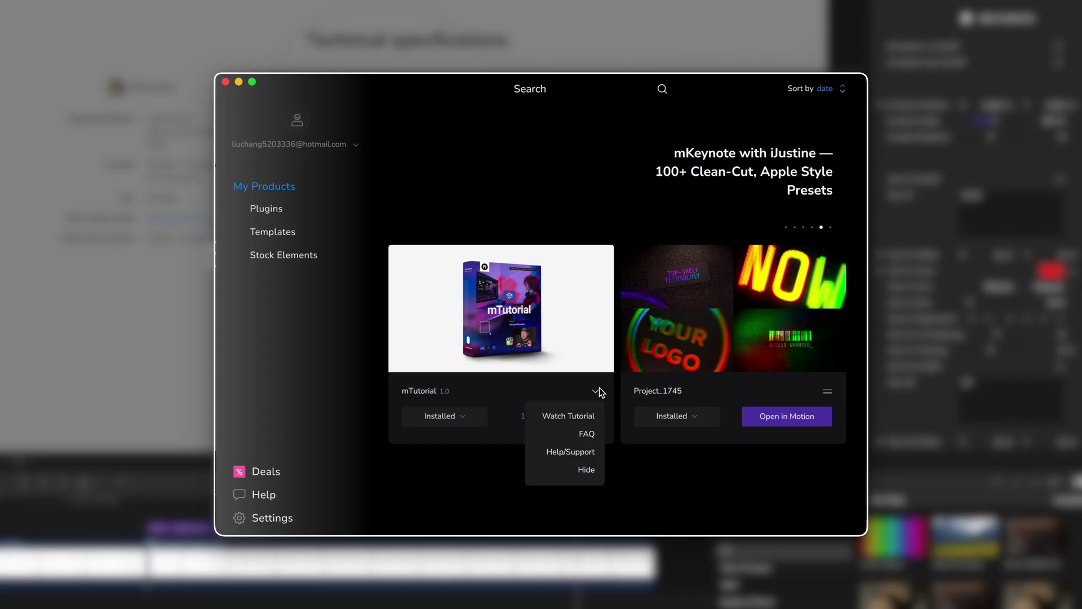
# In mInstaller, open the mTutorial 1.0 card's options menu, then close it.
pyautogui.click(597, 390)
pyautogui.click(595, 391)
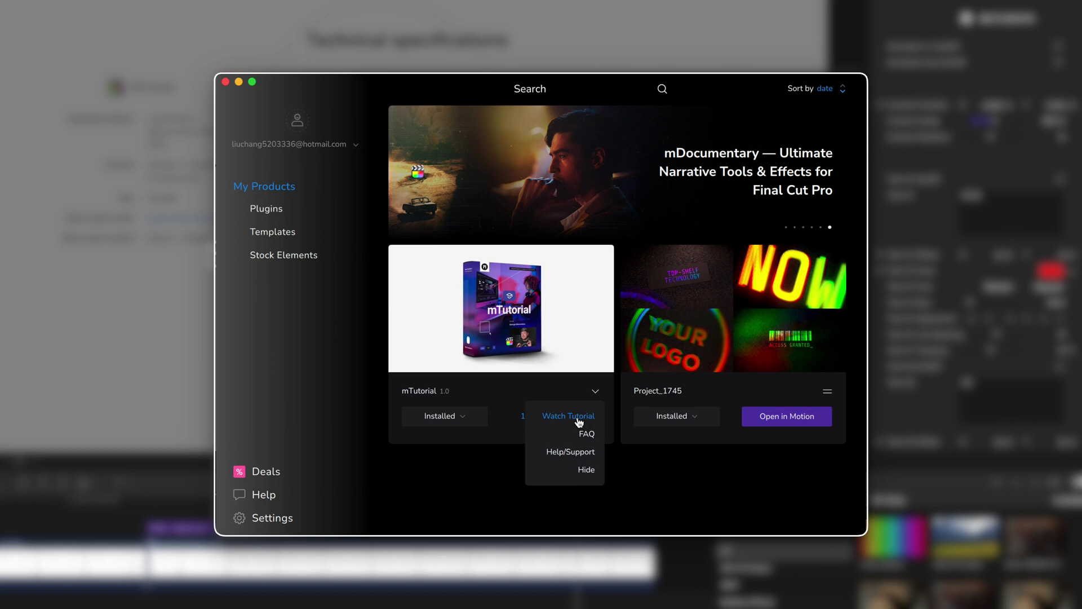
pyautogui.click(644, 496)
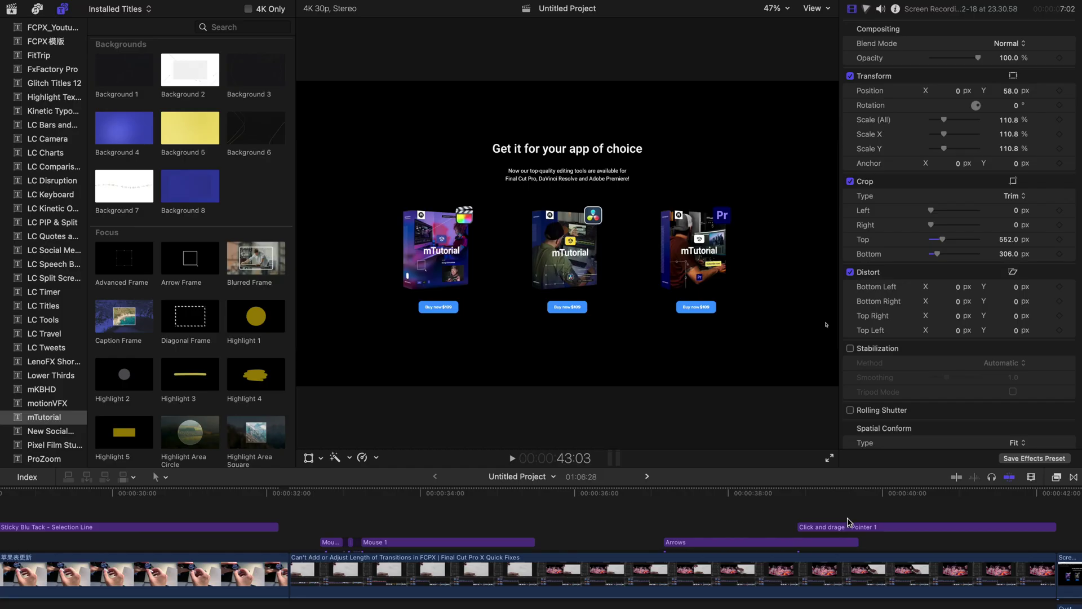
# Hide the title categories sidebar and scroll the mTutorial titles to the Add-ons.
pyautogui.click(62, 11)
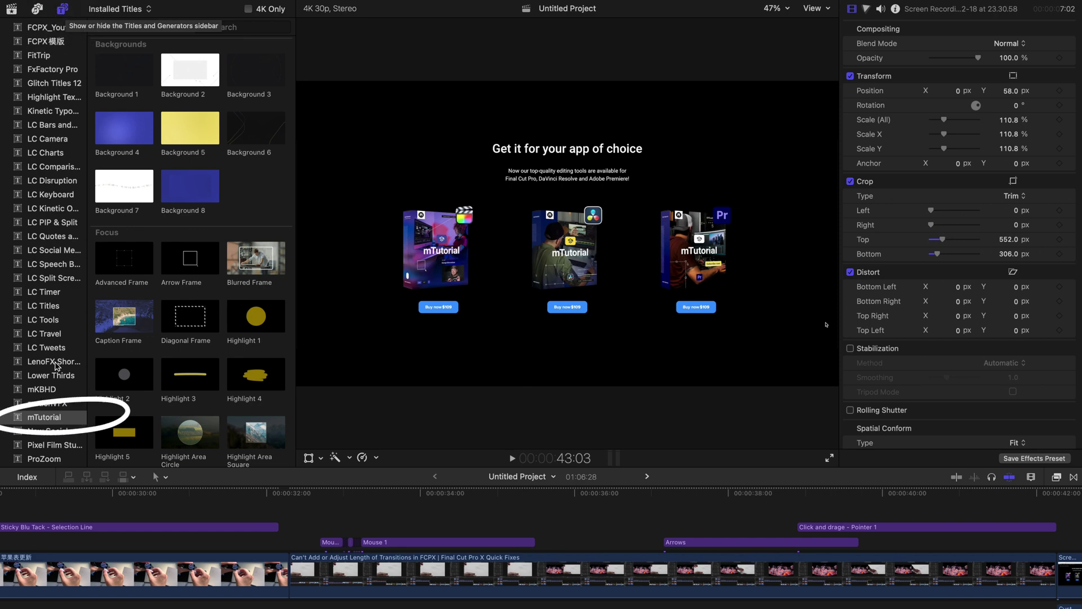
pyautogui.scroll(6, 189, 232)
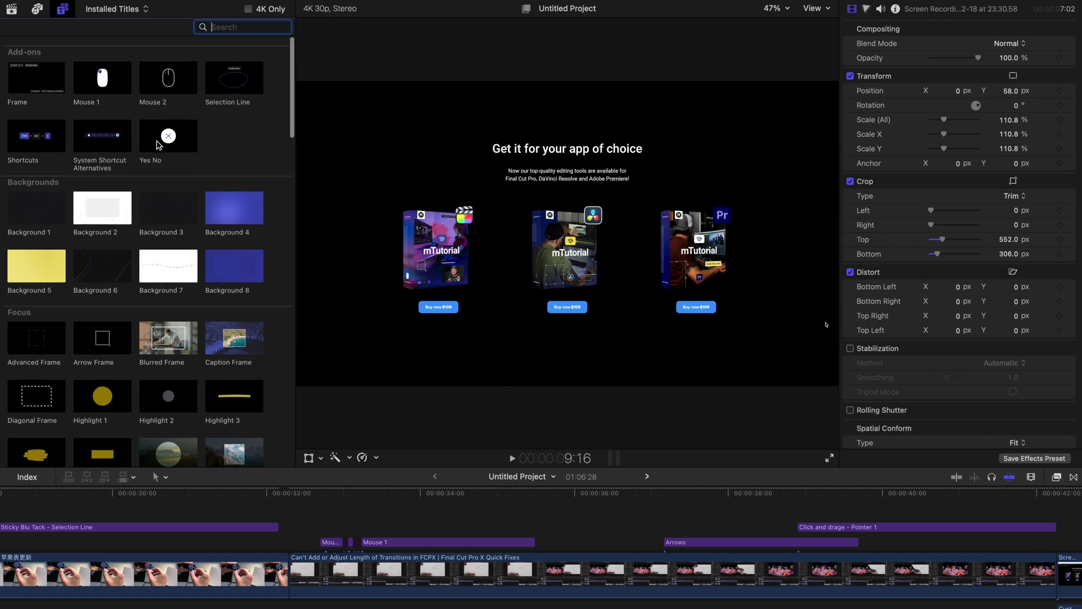
pyautogui.scroll(-10, 192, 258)
pyautogui.scroll(-15, 191, 258)
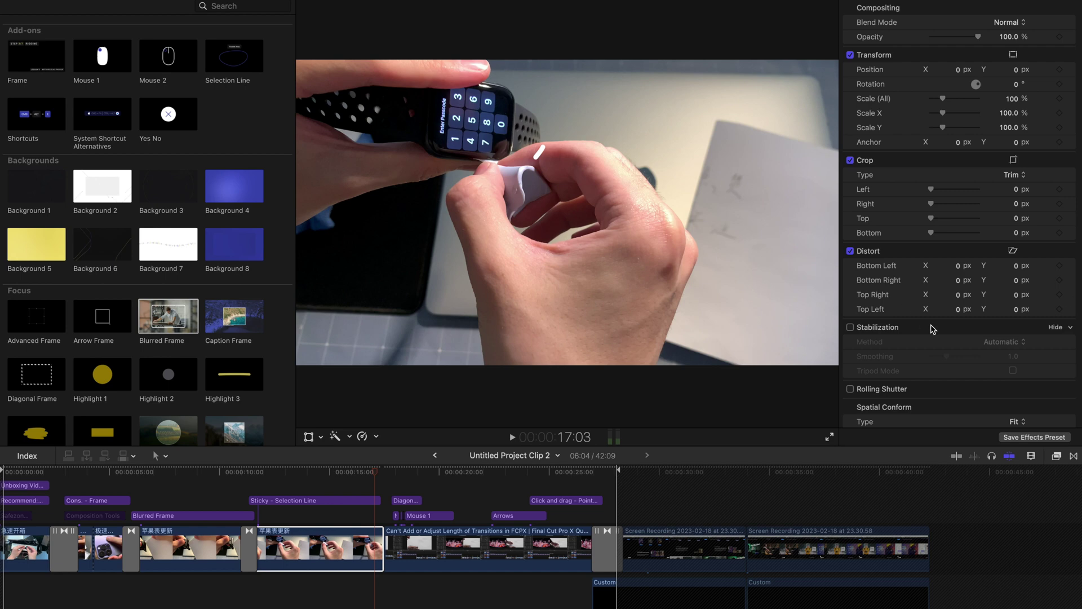
# Drag mTutorial Transition 4 onto the cut after the 苹果表更新 clip.
pyautogui.click(1072, 456)
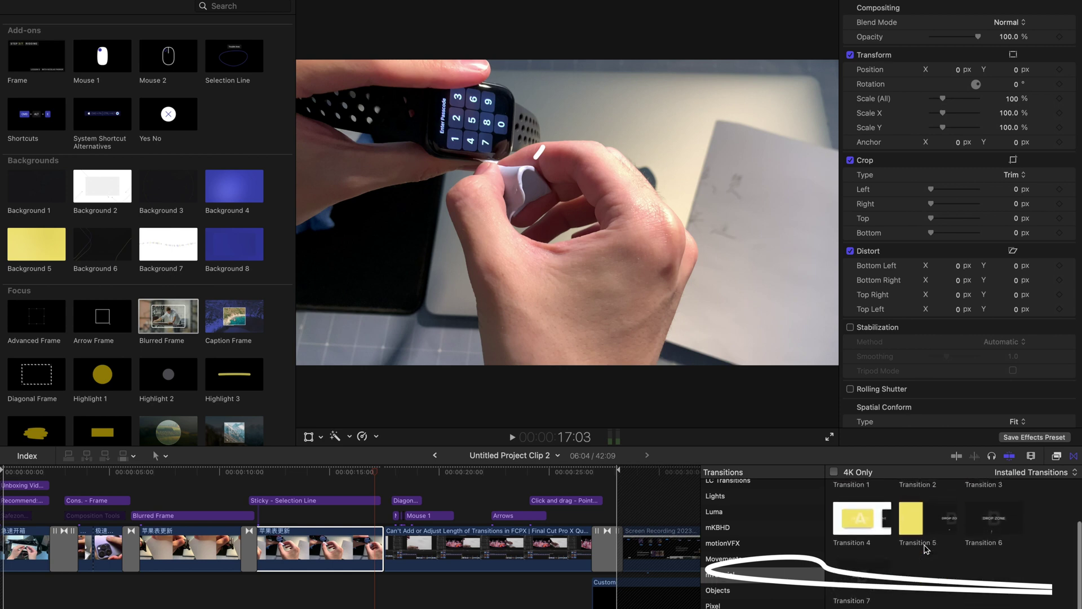
pyautogui.scroll(-2, 926, 549)
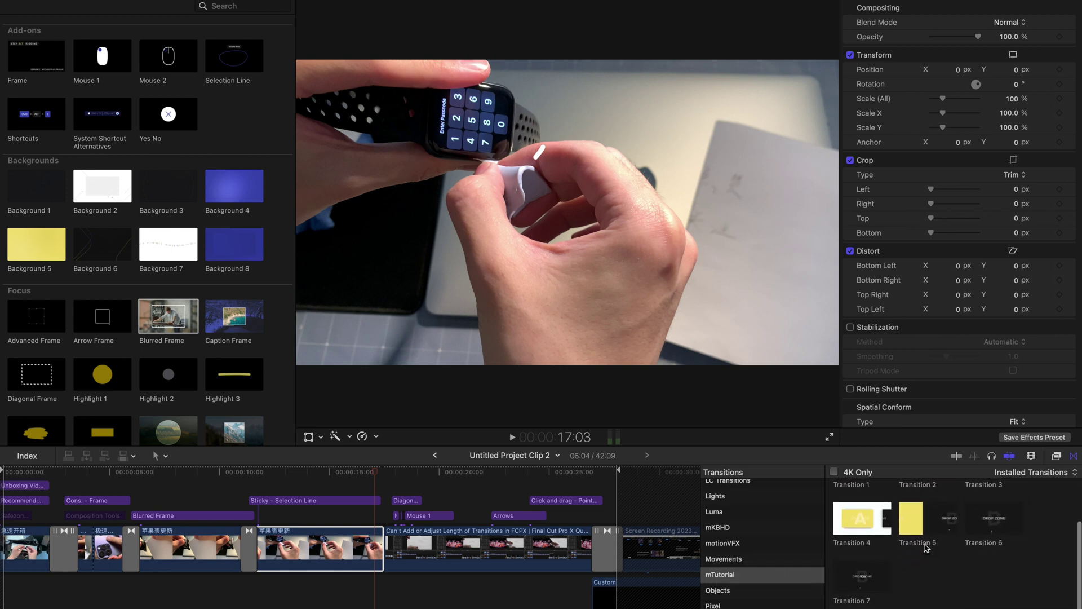
pyautogui.scroll(2, 926, 545)
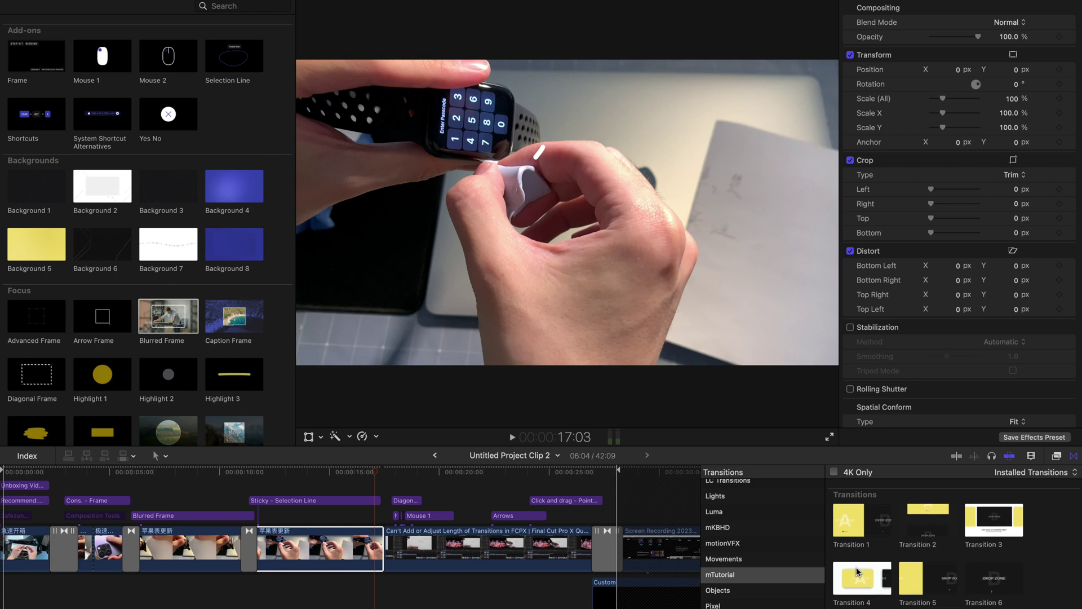
pyautogui.scroll(-2, 857, 571)
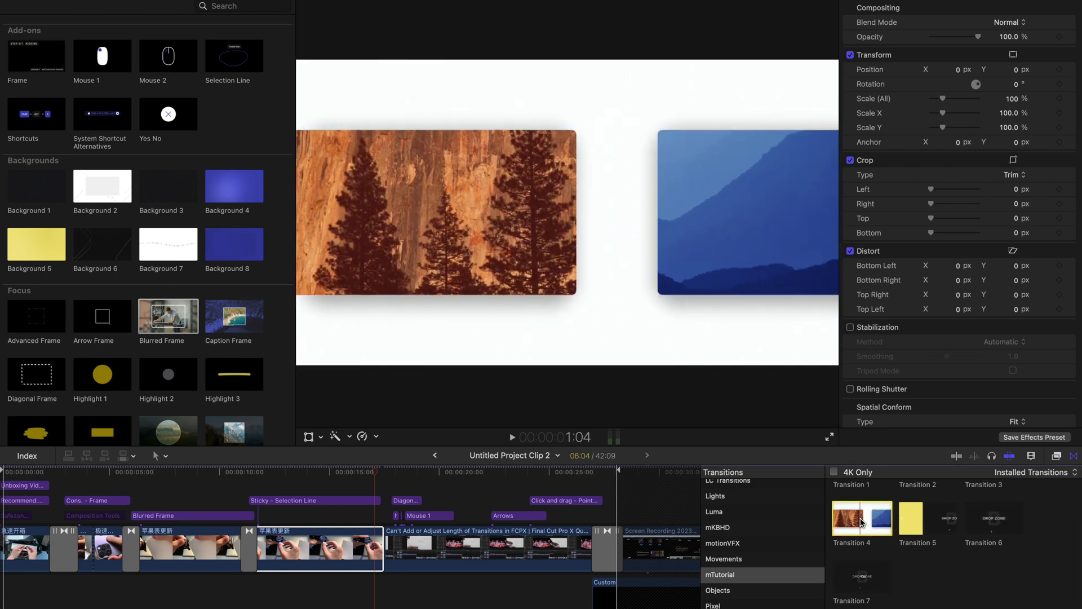
pyautogui.moveTo(860, 517); pyautogui.dragTo(374, 548)
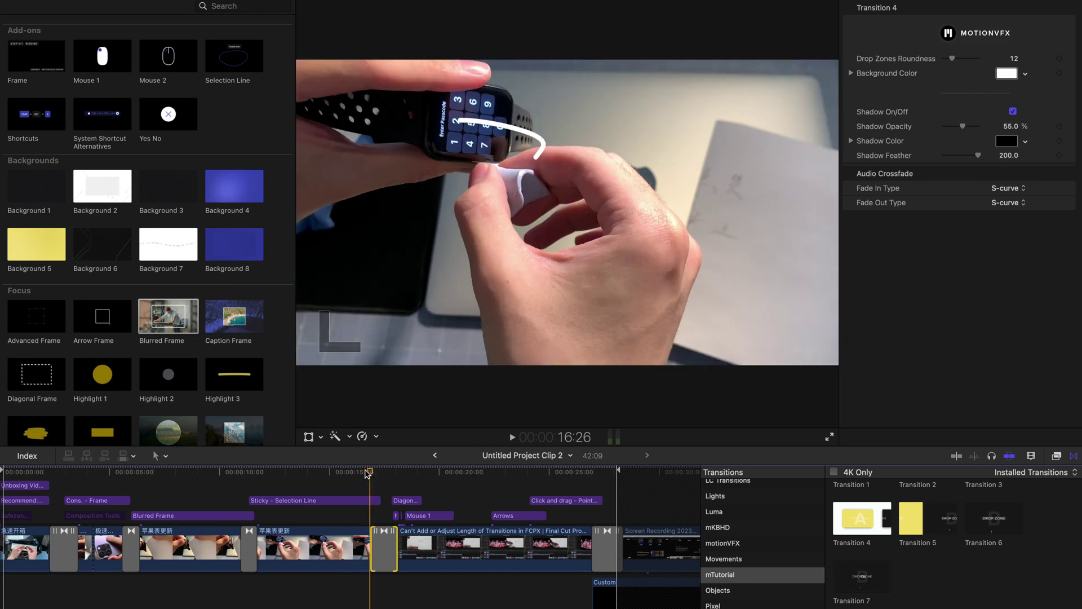
# Play back the edit through Transition 4 a few times.
pyautogui.press('space')
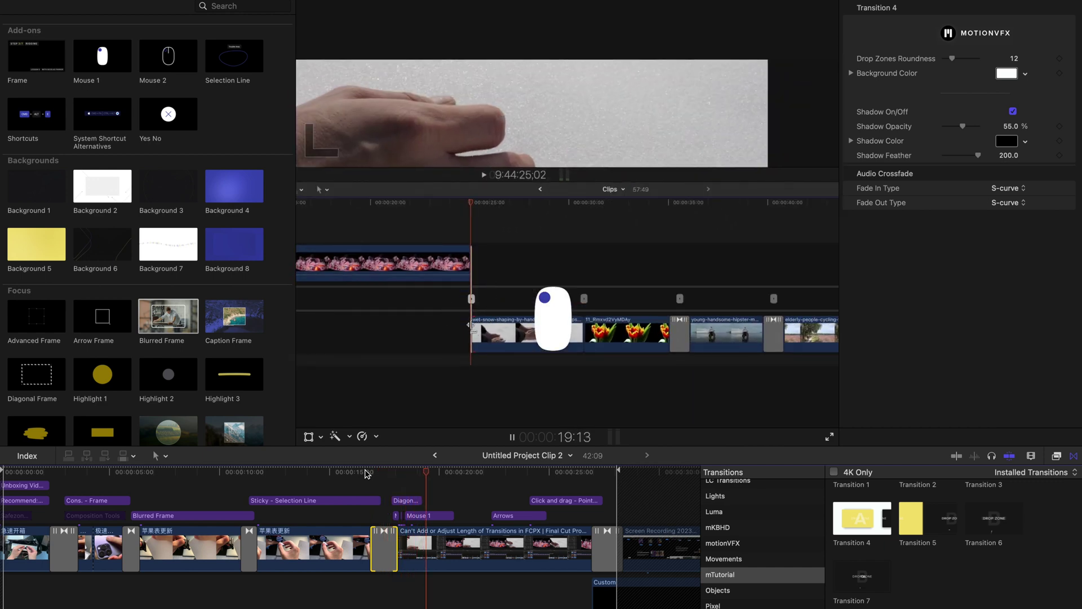
pyautogui.press('space')
pyautogui.press('space')
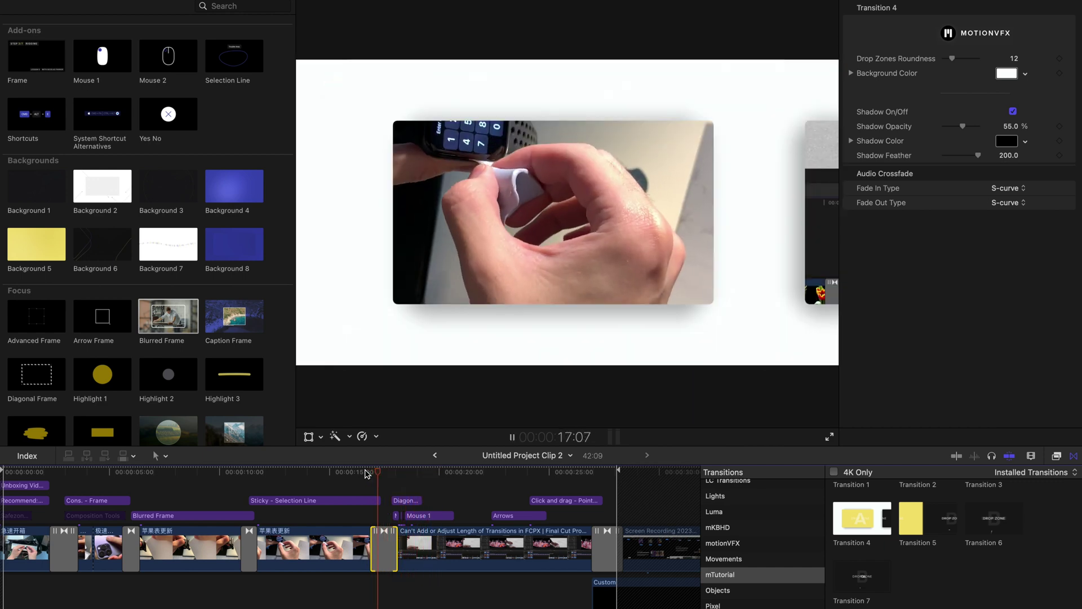
pyautogui.press('space')
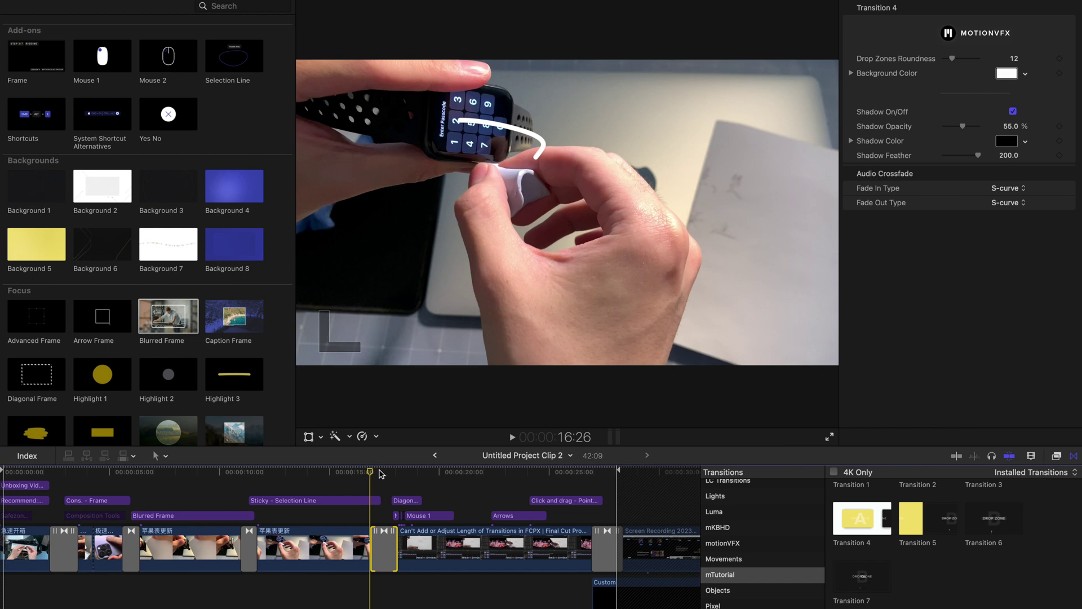
pyautogui.press('space')
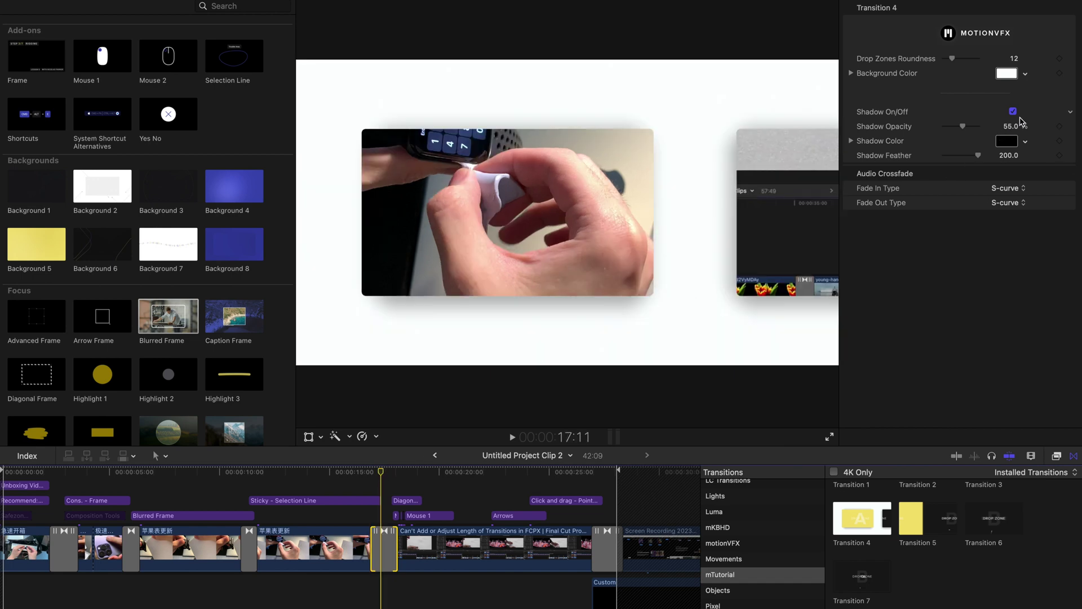
# Try different background colours for the transition, ending with white.
pyautogui.click(1025, 74)
pyautogui.moveTo(958, 91); pyautogui.dragTo(984, 97)
pyautogui.moveTo(992, 205); pyautogui.dragTo(1041, 210)
pyautogui.click(1064, 90)
pyautogui.click(1015, 111)
# Toggle the transition's drop shadow off and on several times, leaving it on.
pyautogui.click(1015, 111)
pyautogui.click(1014, 112)
pyautogui.click(1014, 112)
pyautogui.click(1015, 112)
pyautogui.click(1014, 111)
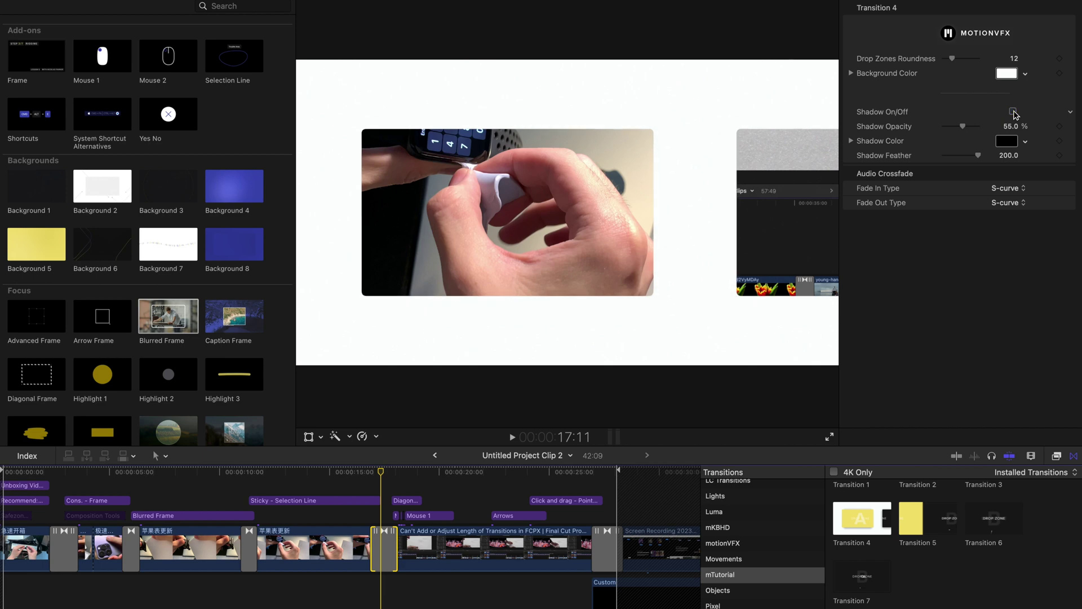
pyautogui.click(1014, 112)
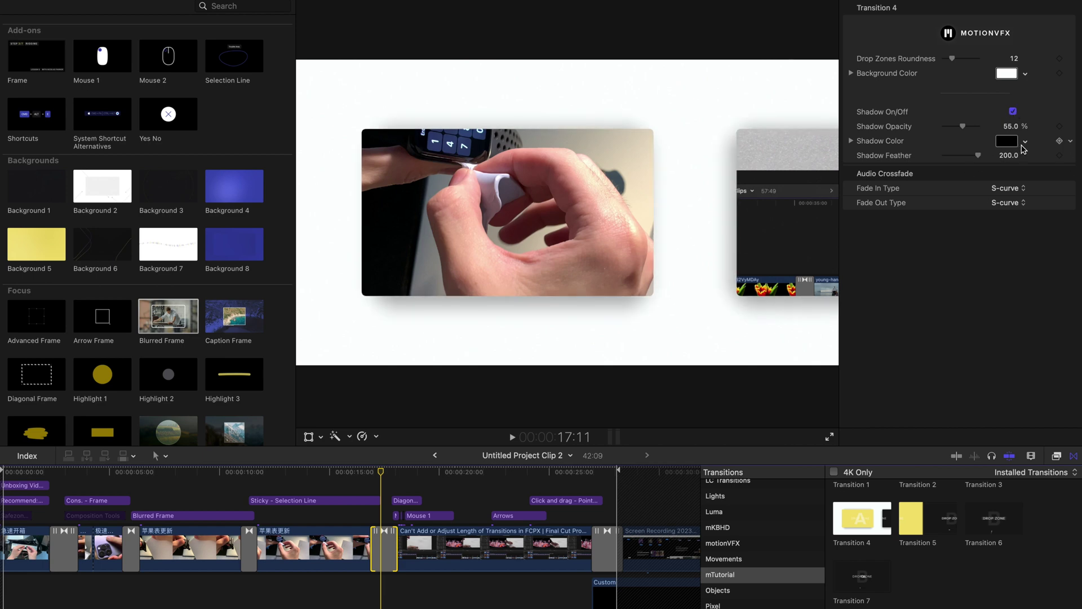
# Set the transition's shadow colour to green.
pyautogui.click(1026, 141)
pyautogui.click(960, 188)
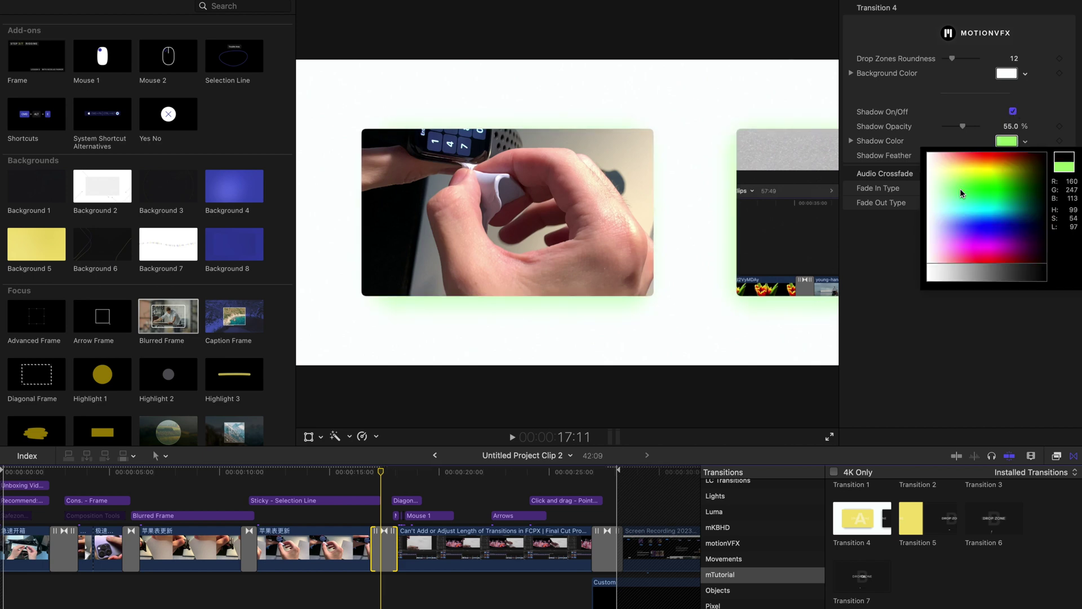
pyautogui.click(1003, 260)
pyautogui.moveTo(1004, 261); pyautogui.dragTo(976, 343)
pyautogui.click(977, 343)
# Delete Transition 4, then try Transition 5 at the cut and undo it.
pyautogui.press('Delete')
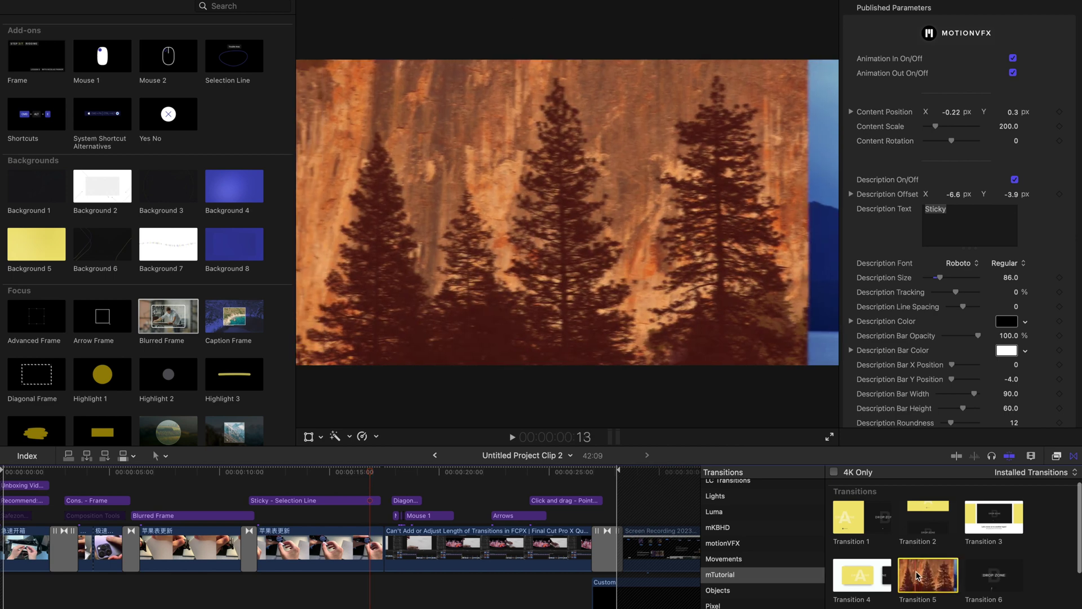
pyautogui.moveTo(630, 575); pyautogui.dragTo(383, 548)
pyautogui.press('space')
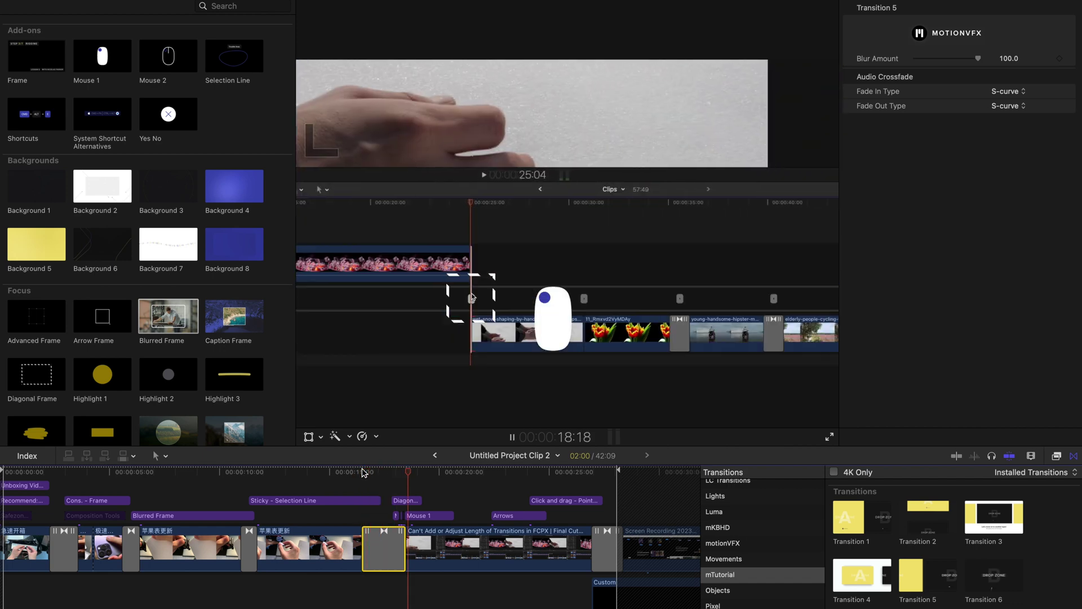
pyautogui.press('super+z')
# Place Transition 2 at the cut, play it from 17:11, then preview Transition 4.
pyautogui.moveTo(922, 526); pyautogui.dragTo(371, 549)
pyautogui.press('space')
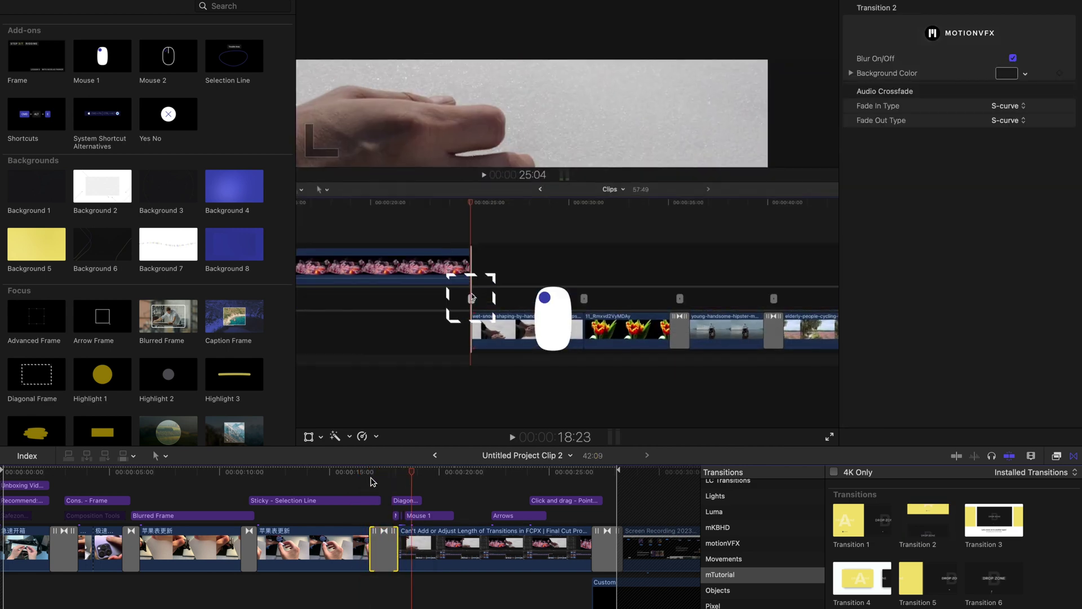
pyautogui.click(367, 473)
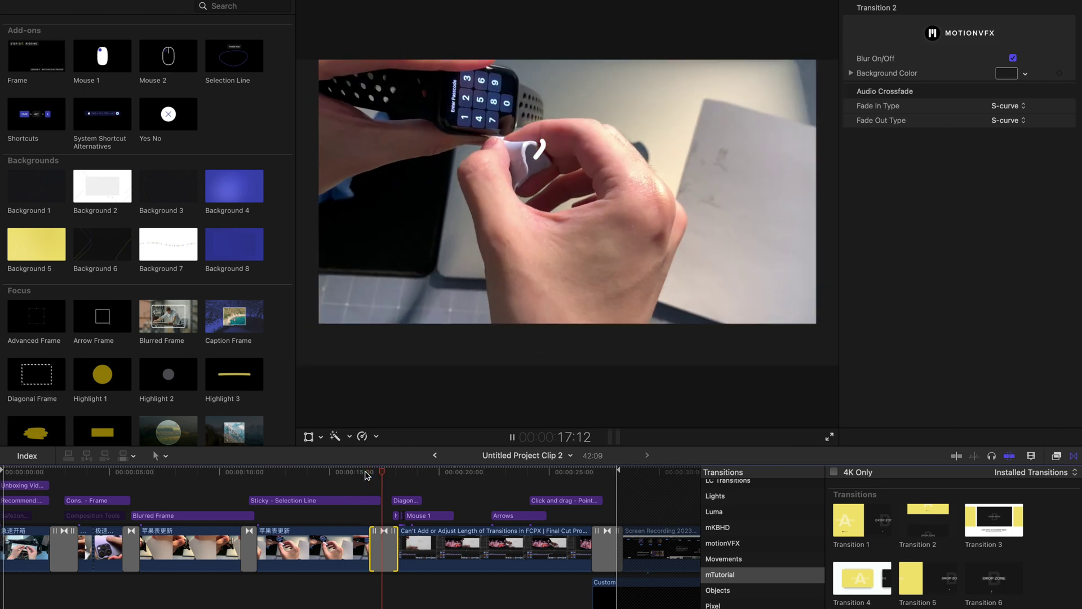
pyautogui.click(386, 549)
pyautogui.click(382, 474)
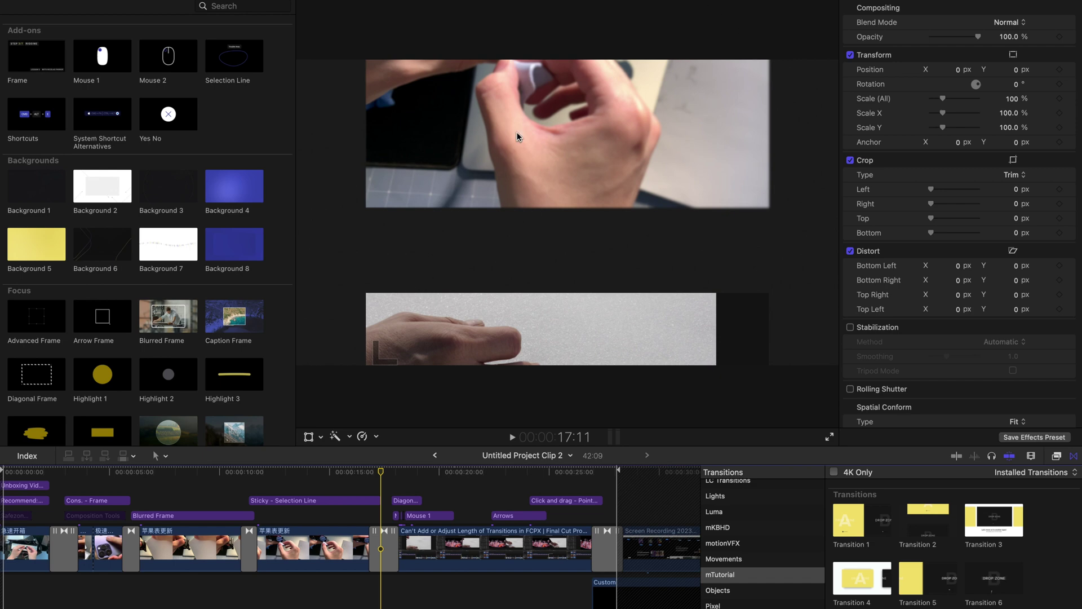
pyautogui.click(380, 558)
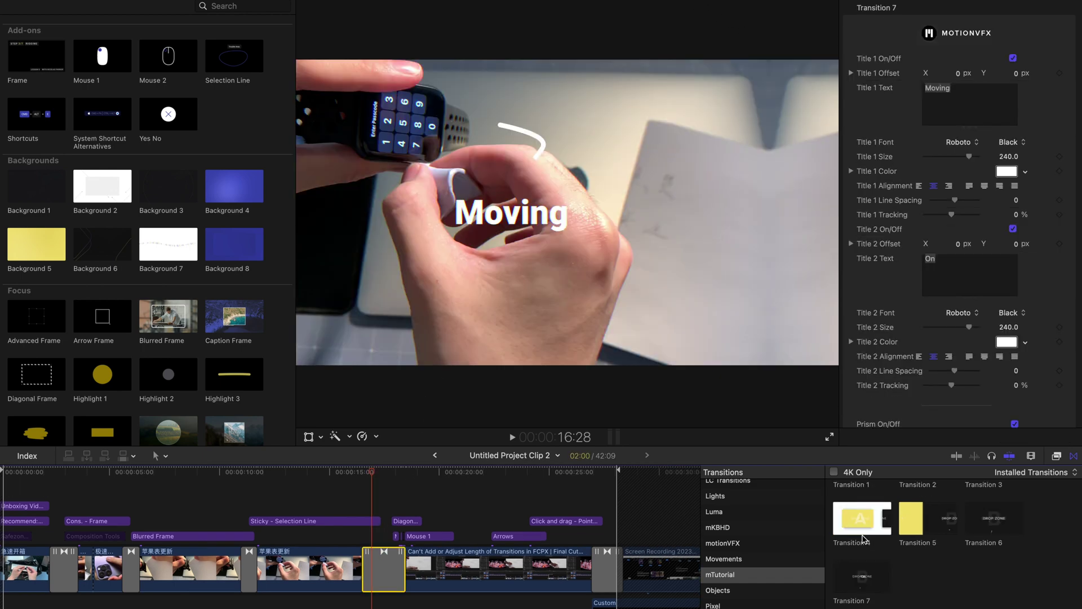
pyautogui.click(848, 530)
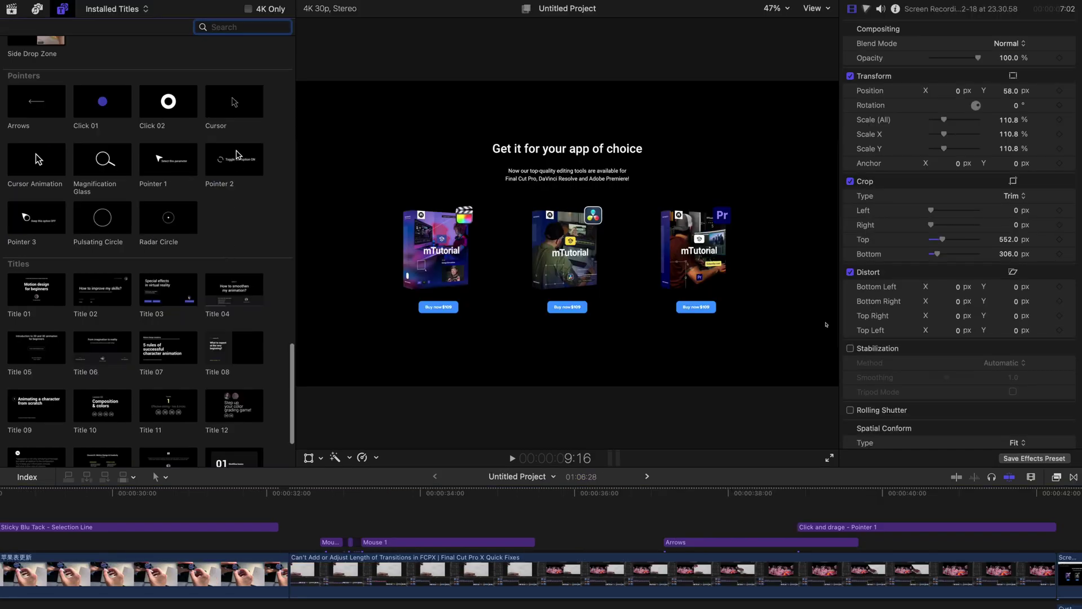
# Scroll the titles to Add-ons and zoom the timeline out two steps with Command-minus.
pyautogui.scroll(10, 246, 246)
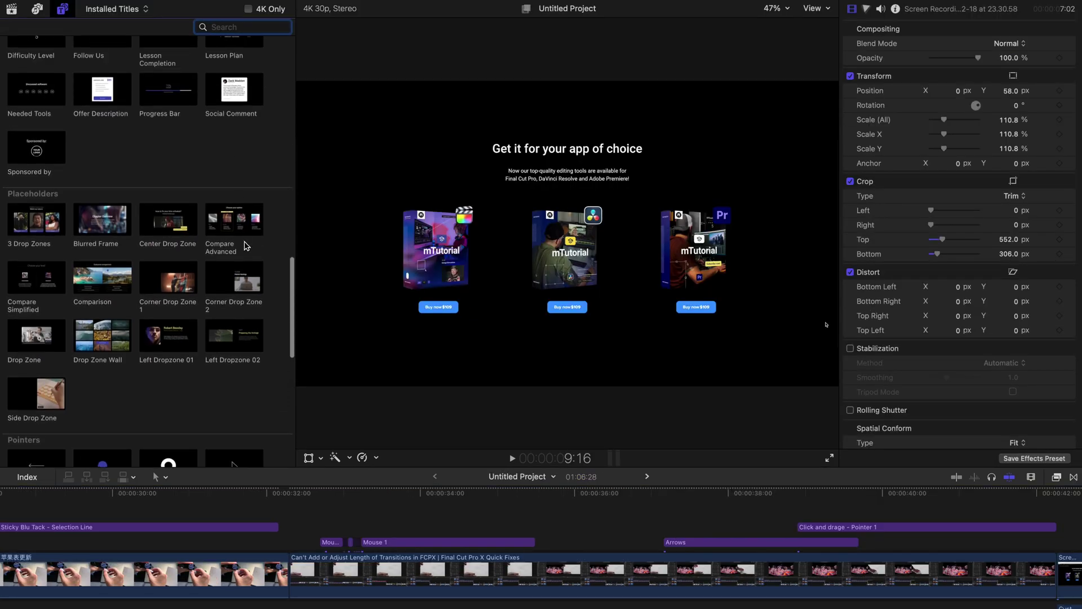
pyautogui.scroll(15, 246, 246)
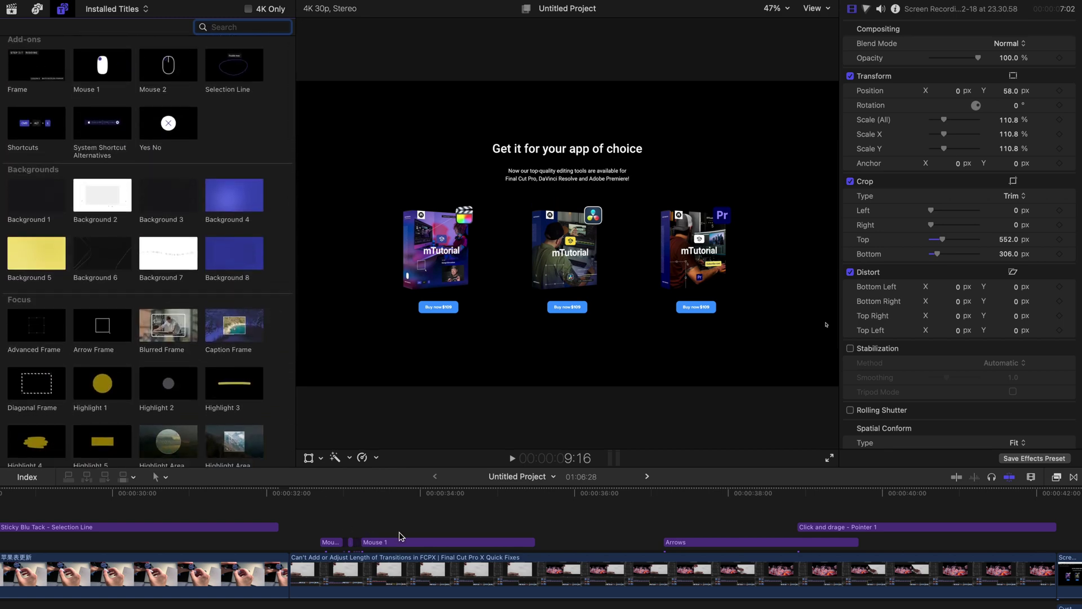
pyautogui.hscroll(5, 401, 536)
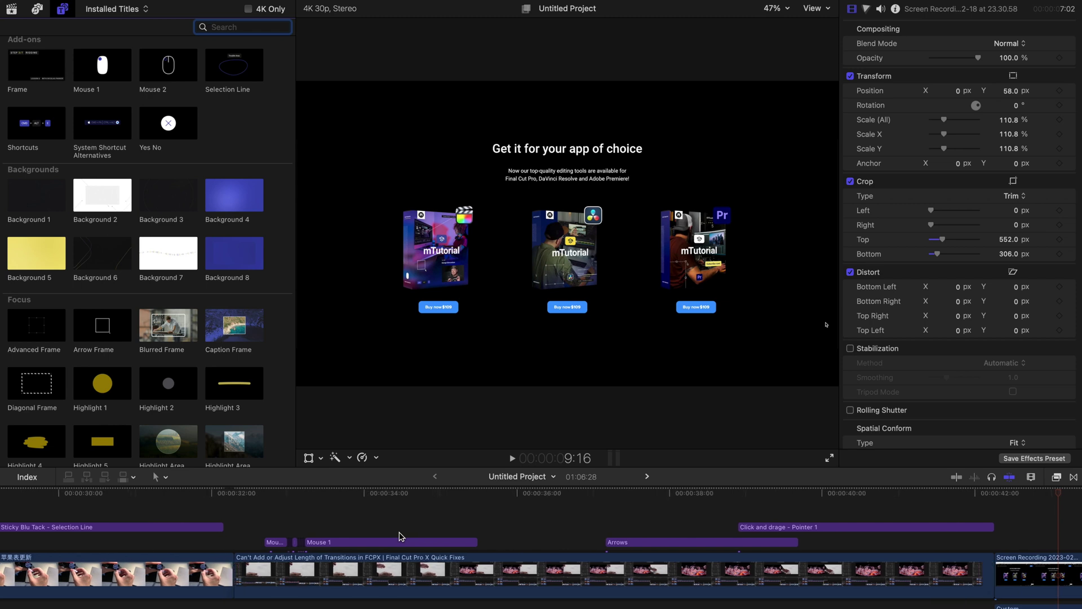
pyautogui.press('super+minus')
pyautogui.press('super+minus')
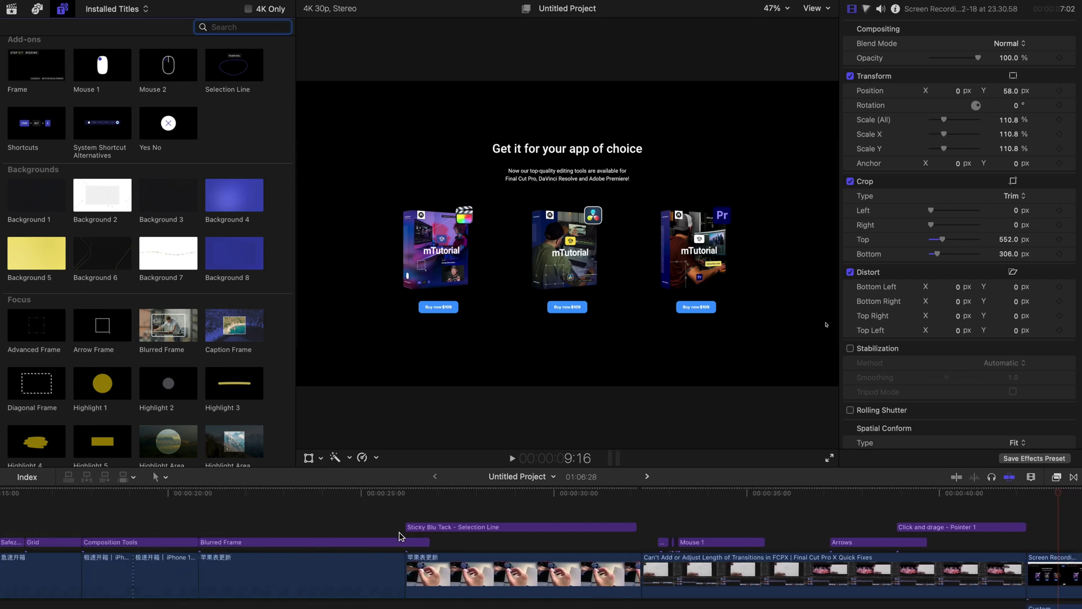
pyautogui.press('super+minus')
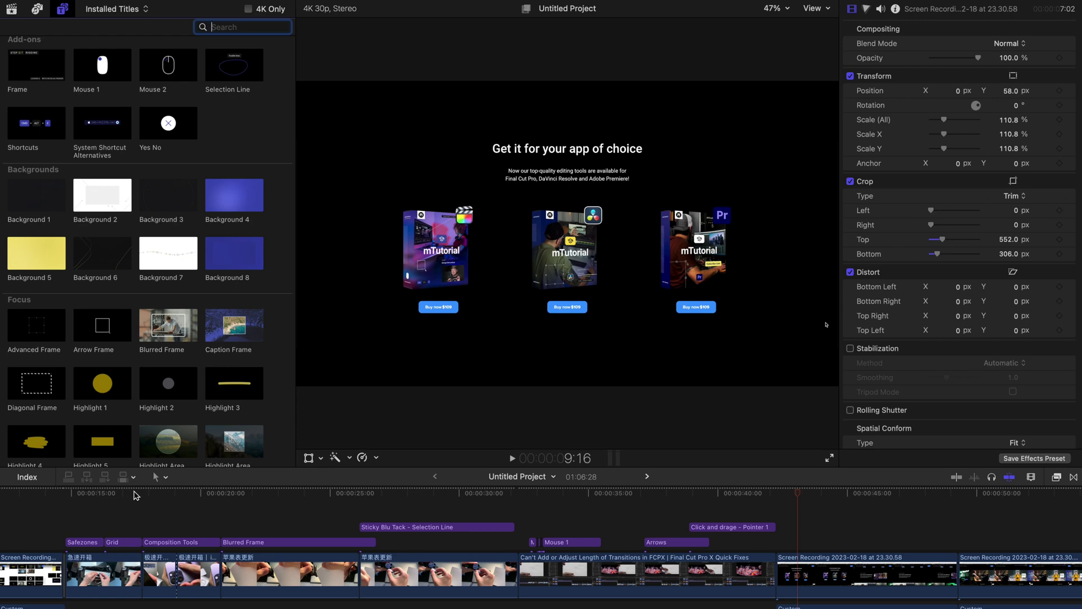
# Select the Sticky Blu Tack Selection Line title and drag its label and loop down-right.
pyautogui.click(374, 496)
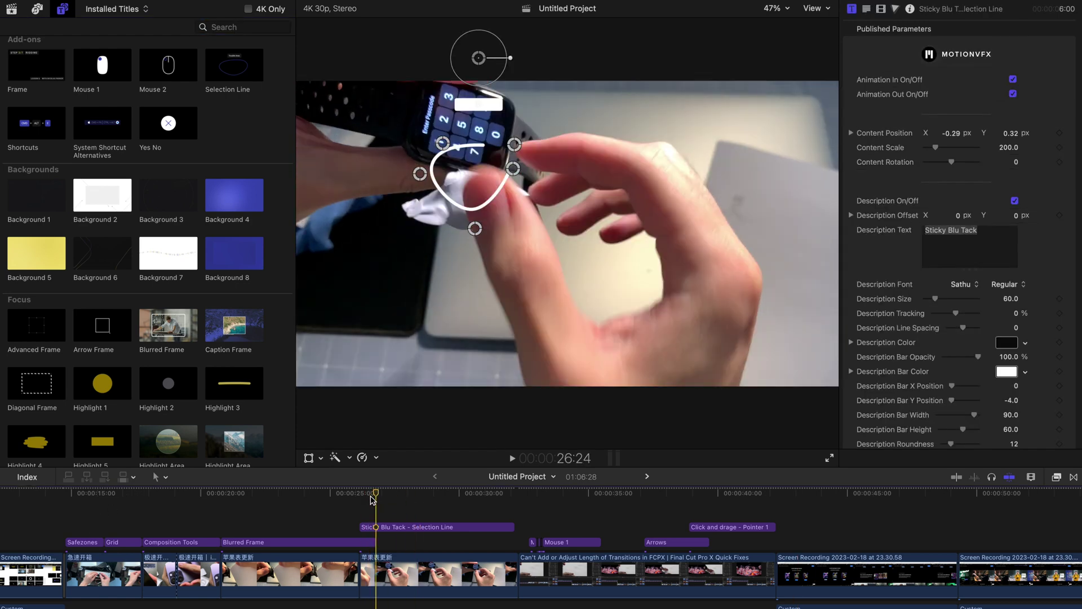
pyautogui.moveTo(377, 499); pyautogui.dragTo(427, 502)
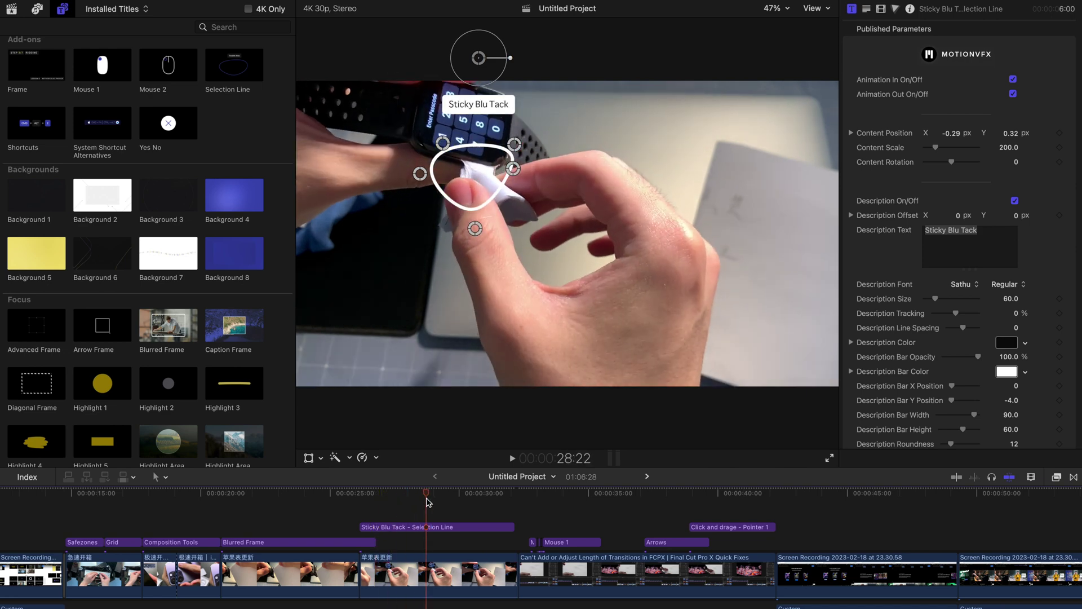
pyautogui.click(433, 527)
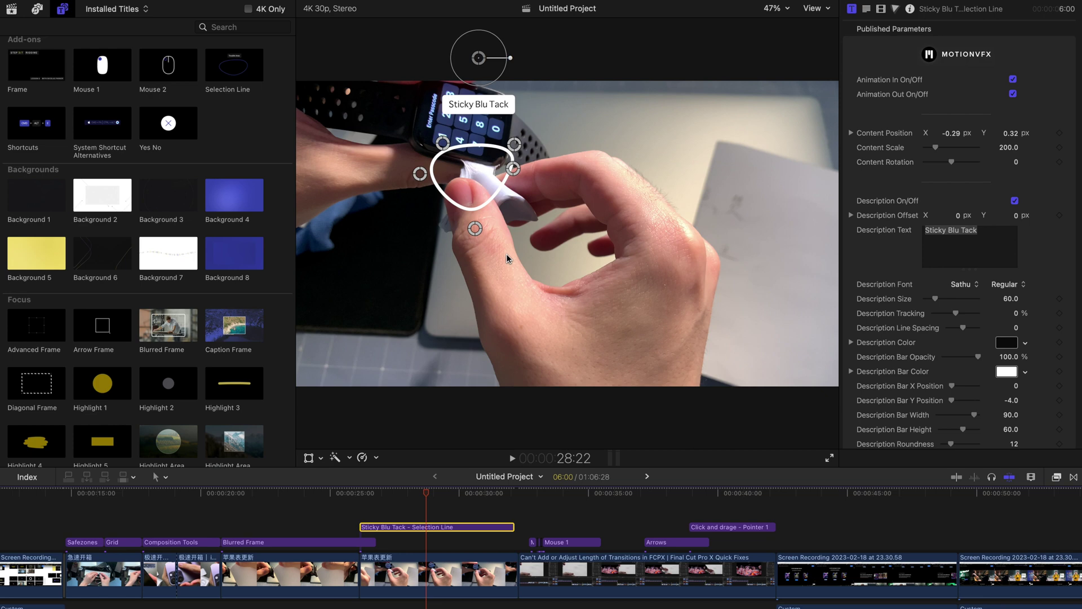
pyautogui.moveTo(481, 63); pyautogui.dragTo(514, 161)
# Delete the Sticky Blu Tack title and add a Selection Line title over the watch shot.
pyautogui.moveTo(651, 139); pyautogui.dragTo(492, 64)
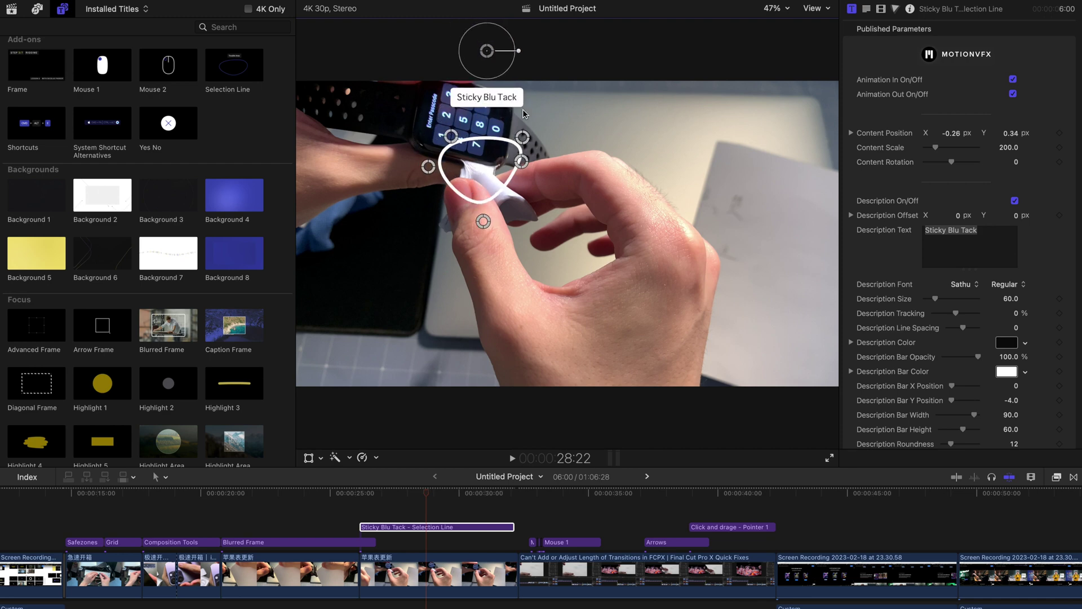
pyautogui.click(437, 527)
pyautogui.press('Delete')
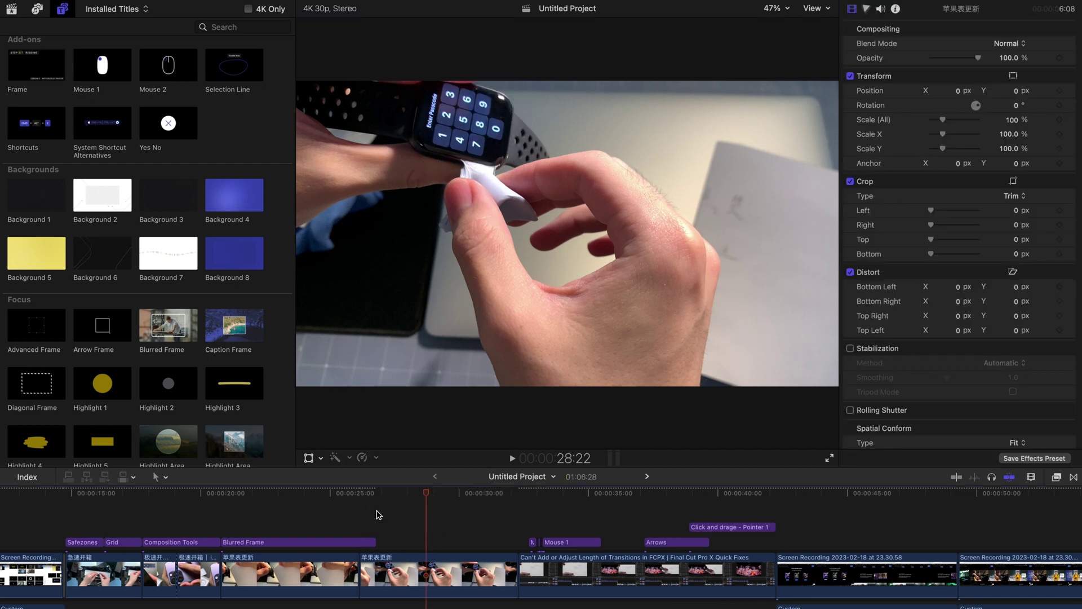
pyautogui.scroll(1, 228, 130)
pyautogui.click(234, 96)
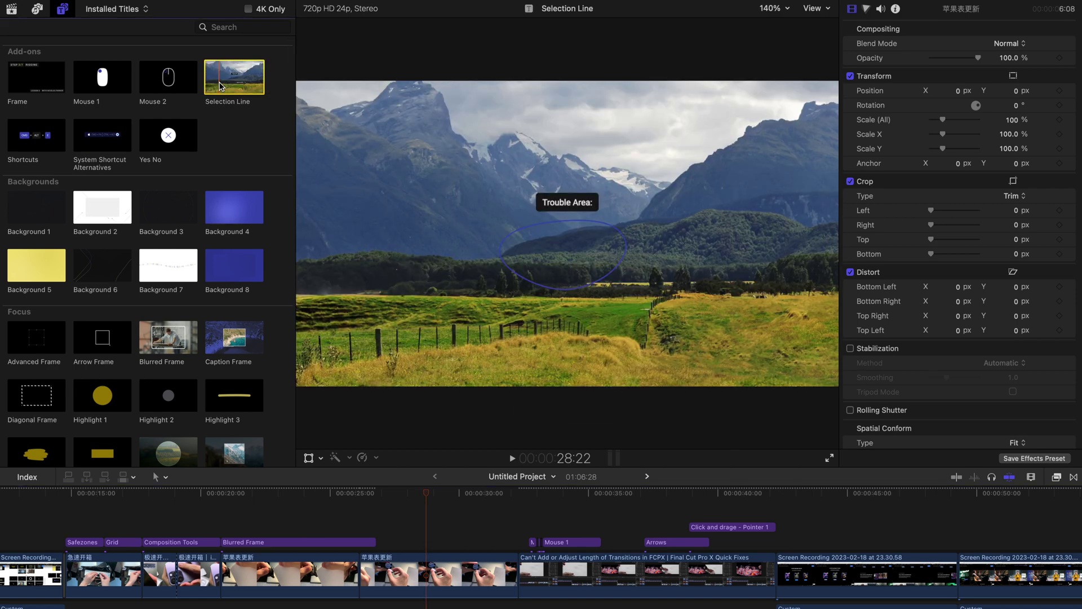
pyautogui.press('q')
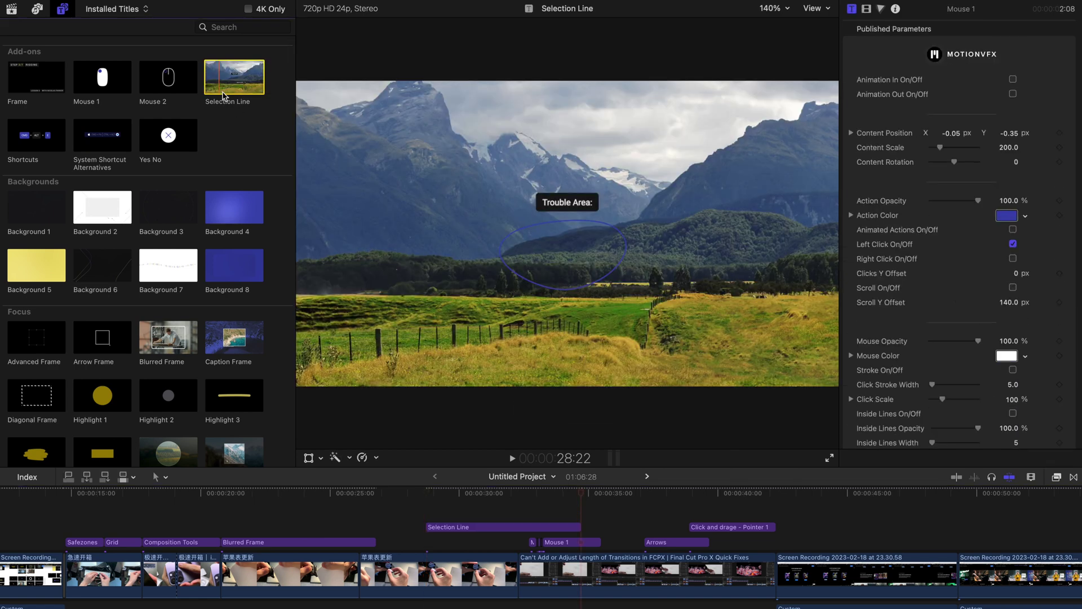
pyautogui.moveTo(465, 527); pyautogui.dragTo(398, 526)
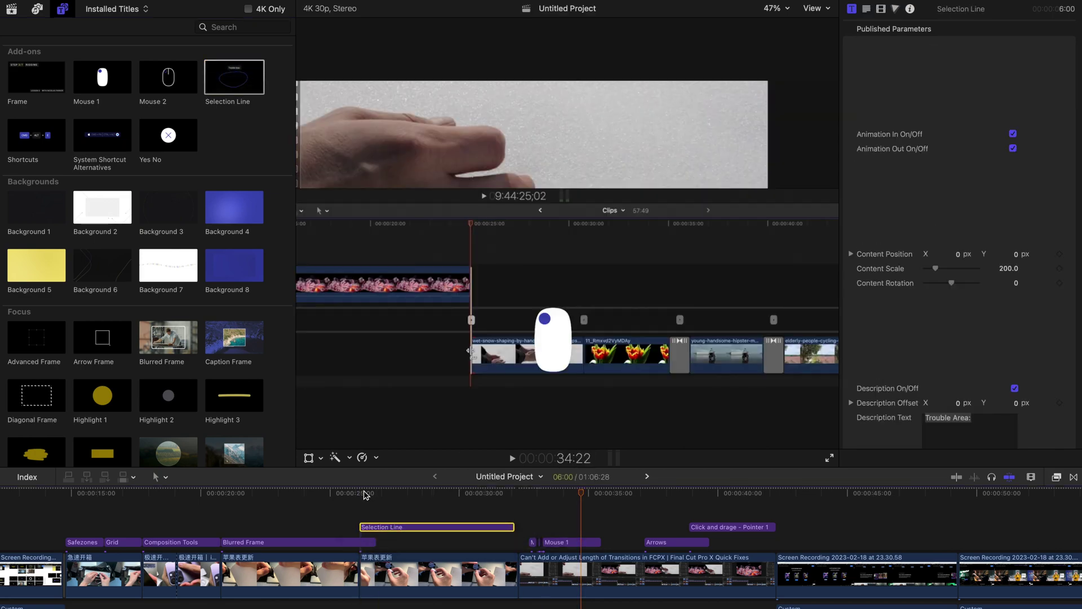
# Shorten the Blurred Frame title's end, scrub to 27:11, and select the Selection Line title.
pyautogui.click(389, 492)
pyautogui.click(376, 492)
pyautogui.click(396, 492)
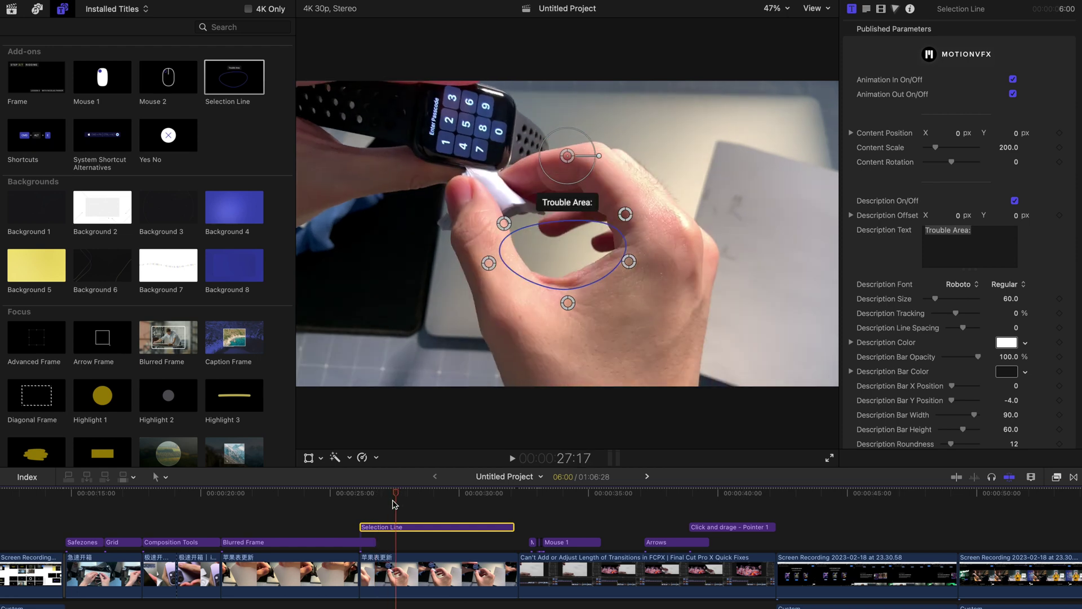
pyautogui.moveTo(374, 542); pyautogui.dragTo(349, 543)
pyautogui.click(355, 493)
pyautogui.click(381, 493)
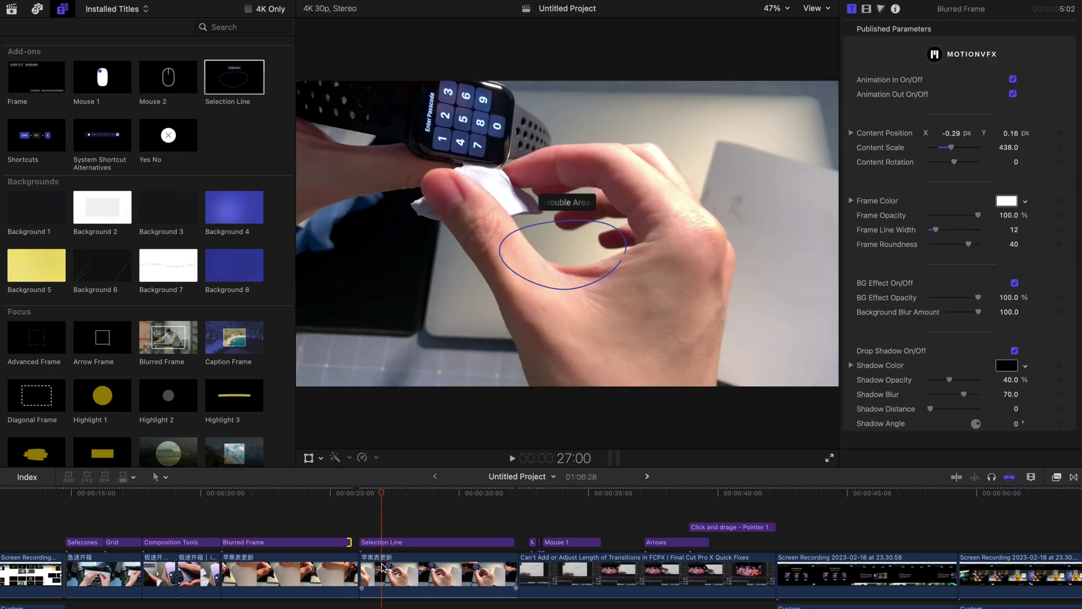
pyautogui.press('super+equal')
pyautogui.press('super+equal')
pyautogui.press('super+equal')
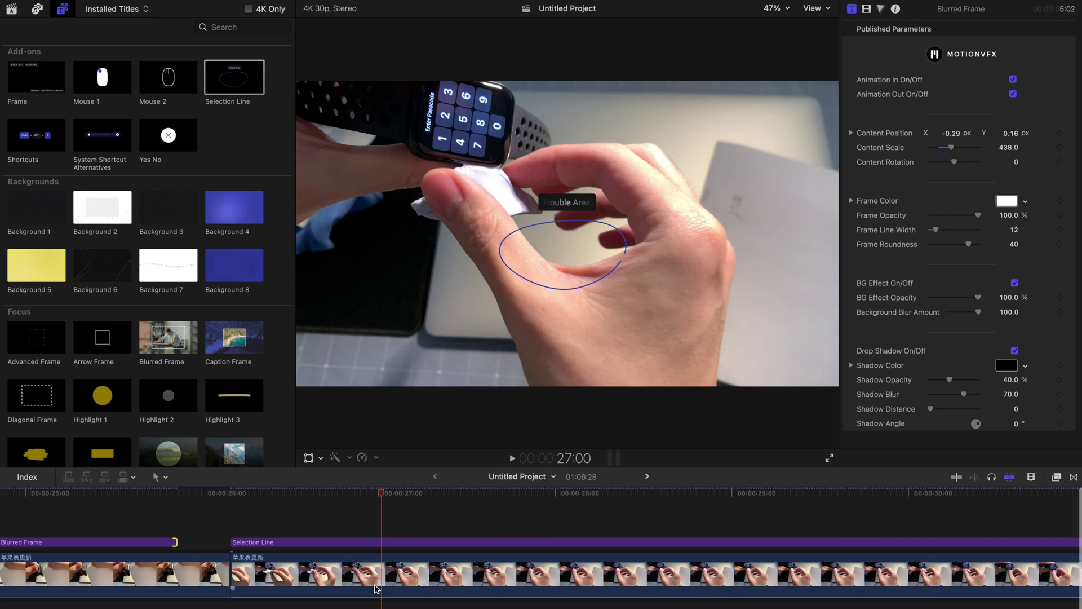
pyautogui.press('super+minus')
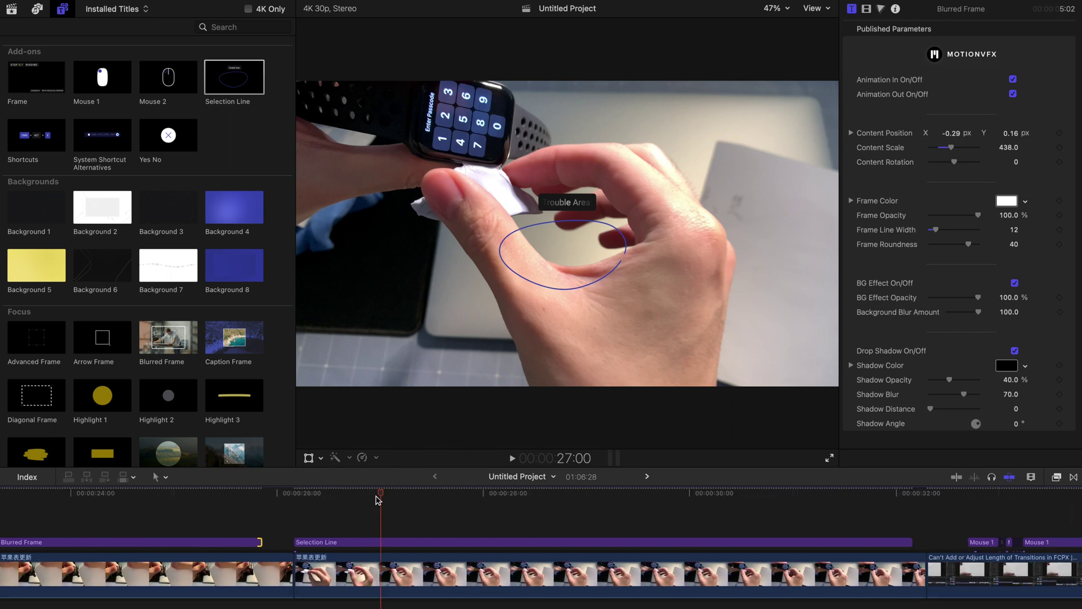
pyautogui.moveTo(378, 500); pyautogui.dragTo(421, 500)
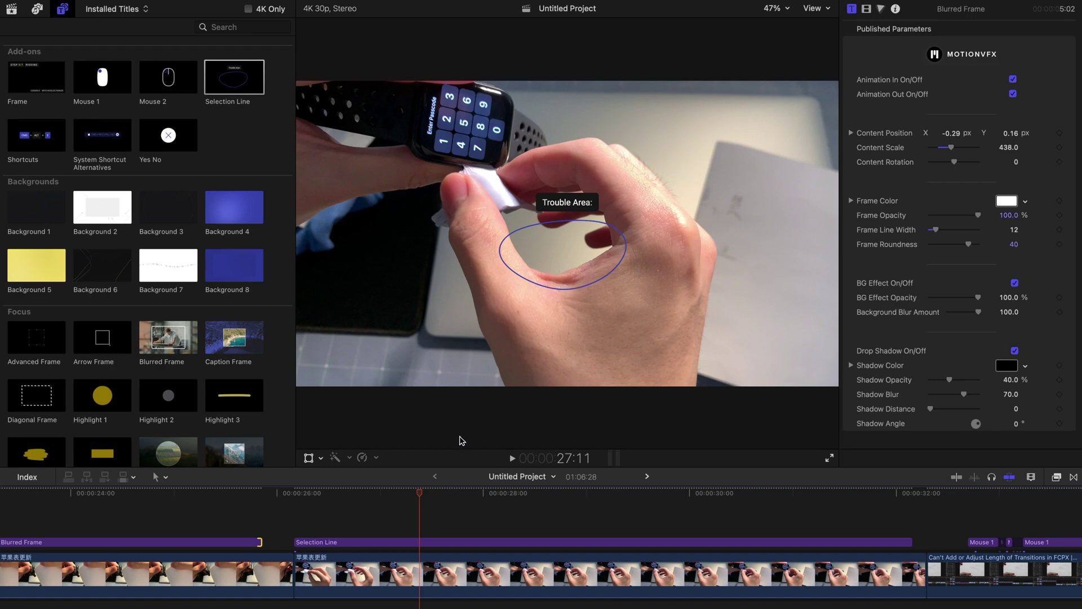
pyautogui.click(410, 542)
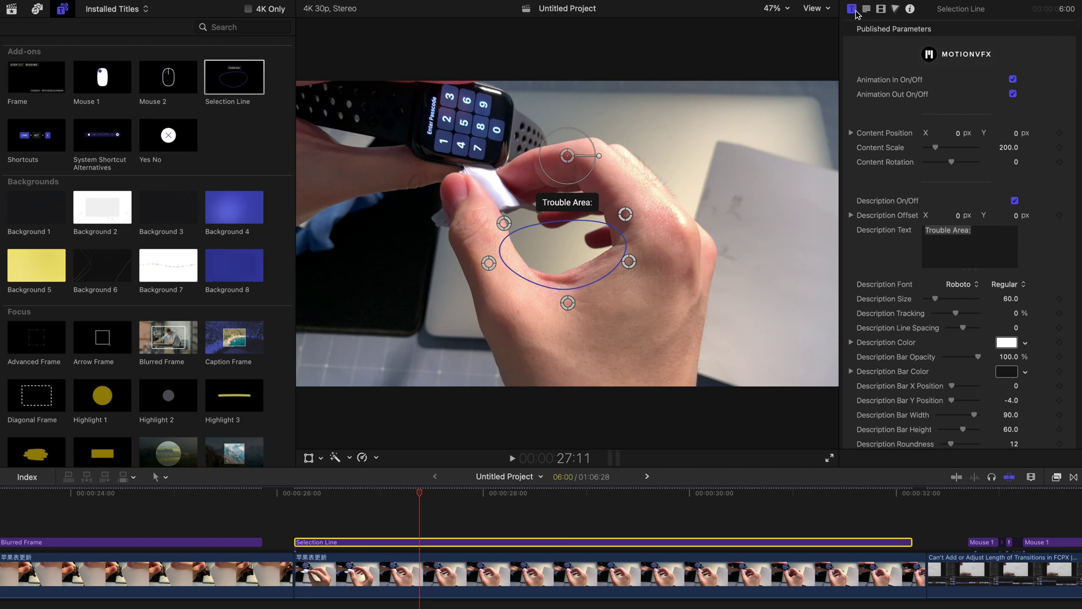
# Make the Selection Line white at line width 35 with Closed Lines unchecked.
pyautogui.scroll(-1, 933, 129)
pyautogui.scroll(-10, 932, 128)
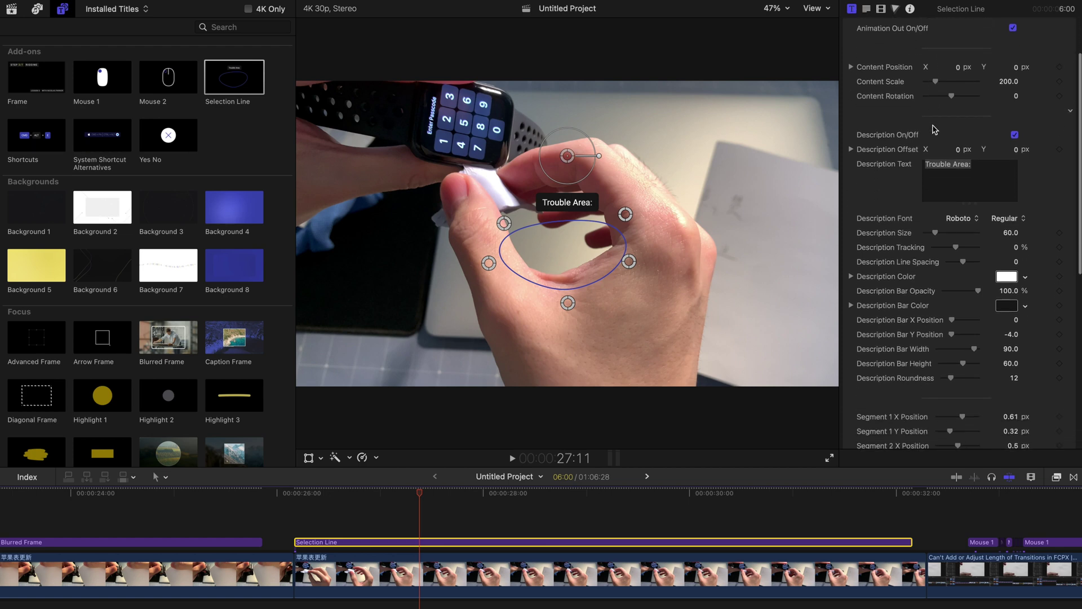
pyautogui.scroll(1, 953, 167)
pyautogui.click(1007, 294)
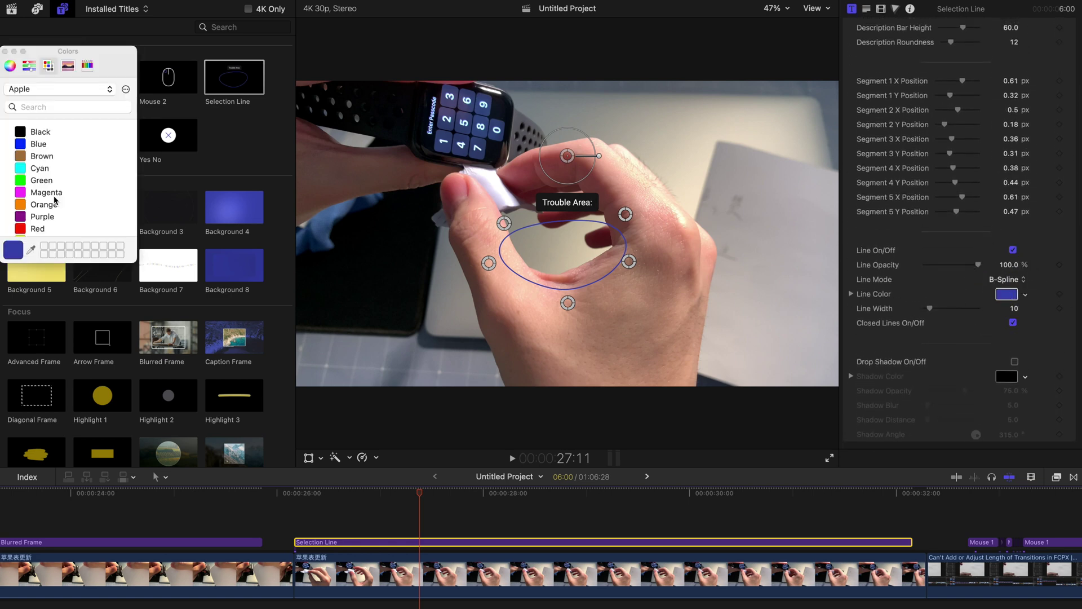
pyautogui.scroll(-3, 38, 213)
pyautogui.click(21, 224)
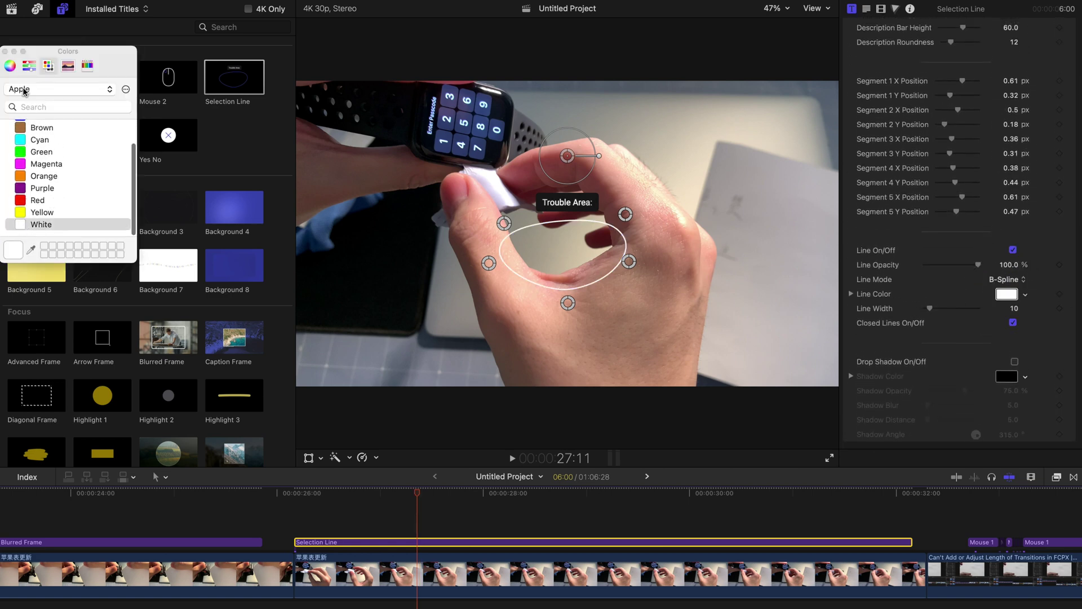
pyautogui.click(5, 51)
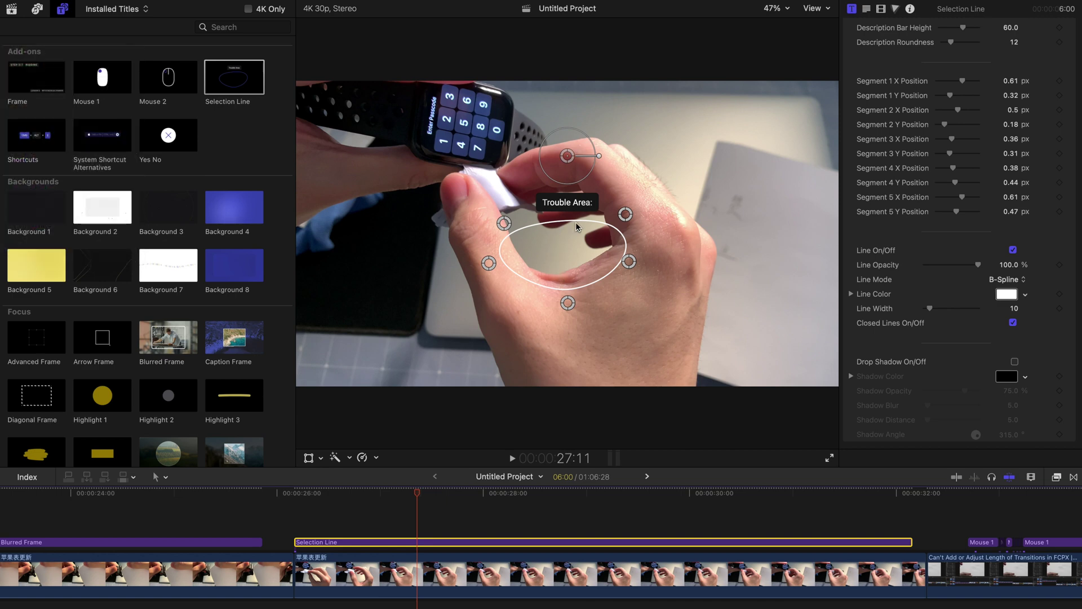
pyautogui.click(929, 308)
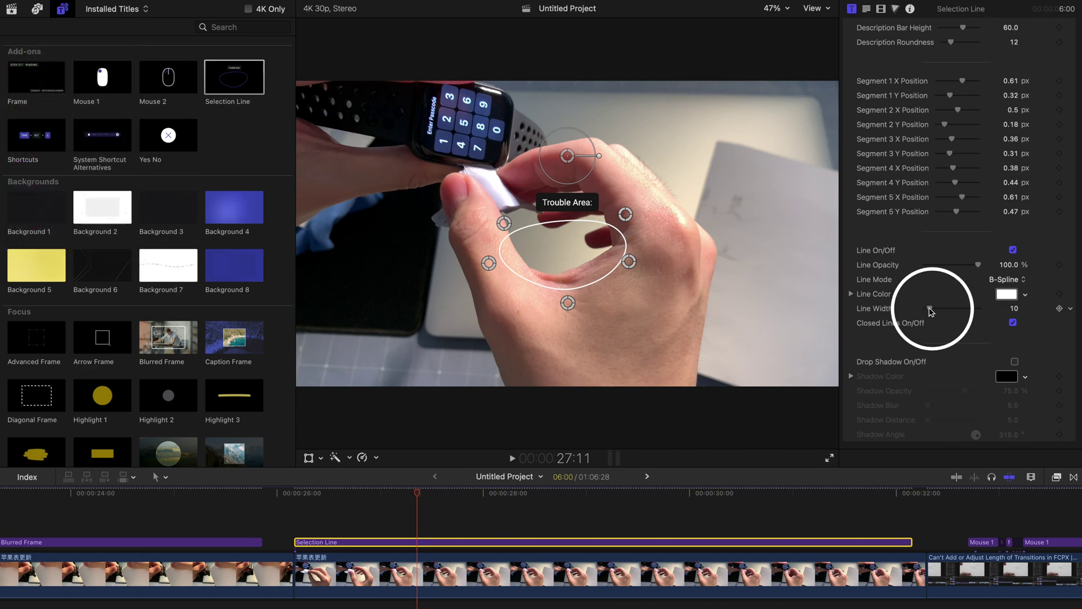
pyautogui.moveTo(930, 309); pyautogui.dragTo(944, 310)
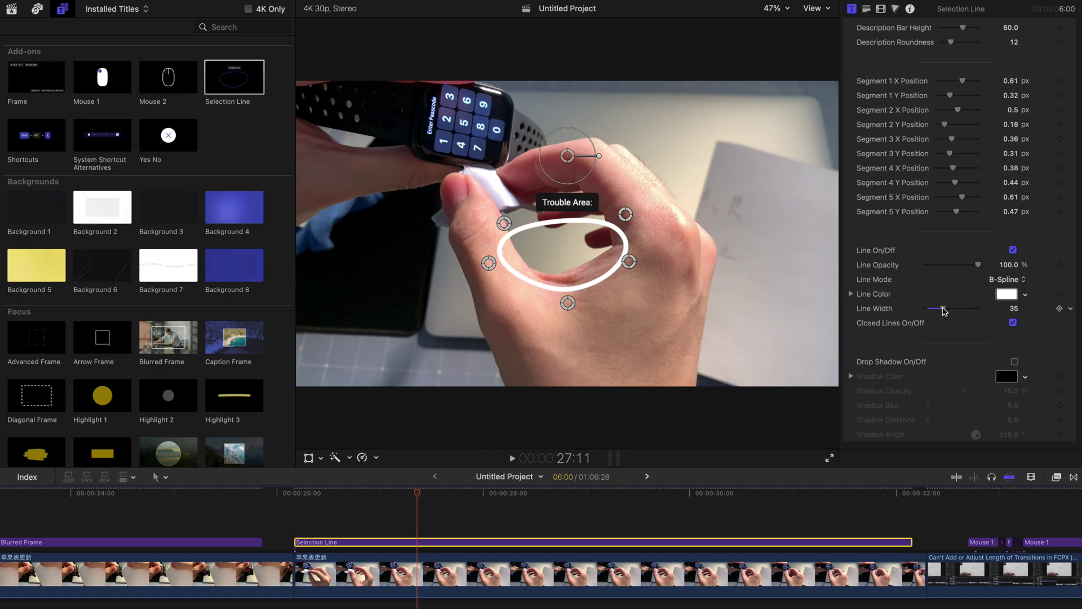
pyautogui.click(1013, 323)
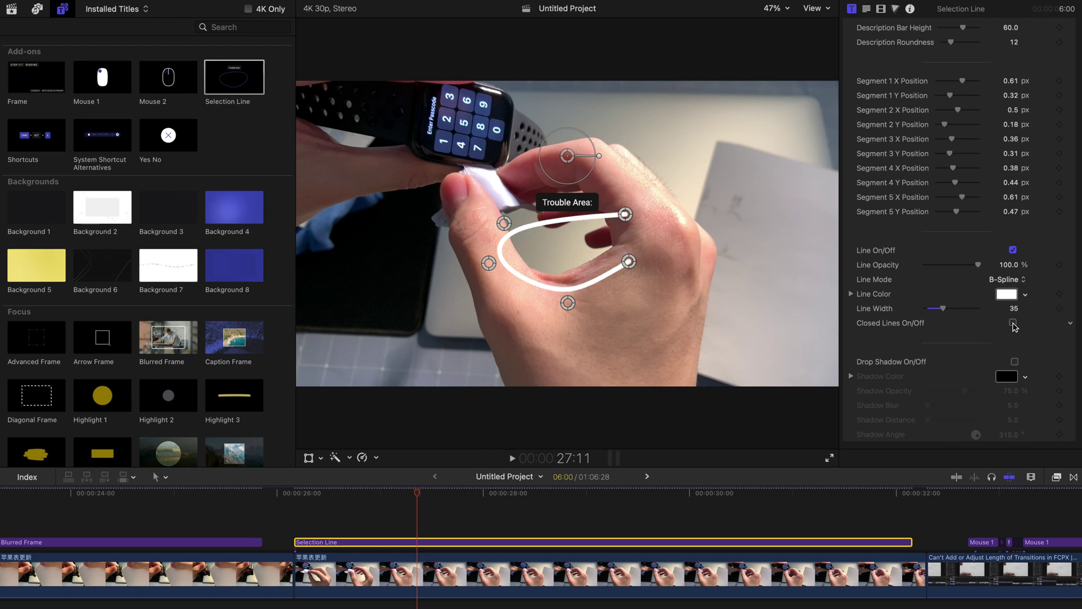
pyautogui.click(1013, 324)
pyautogui.click(1012, 324)
# Drag the line's handles into a figure-eight loop curving up over the watch.
pyautogui.moveTo(618, 217); pyautogui.dragTo(621, 295)
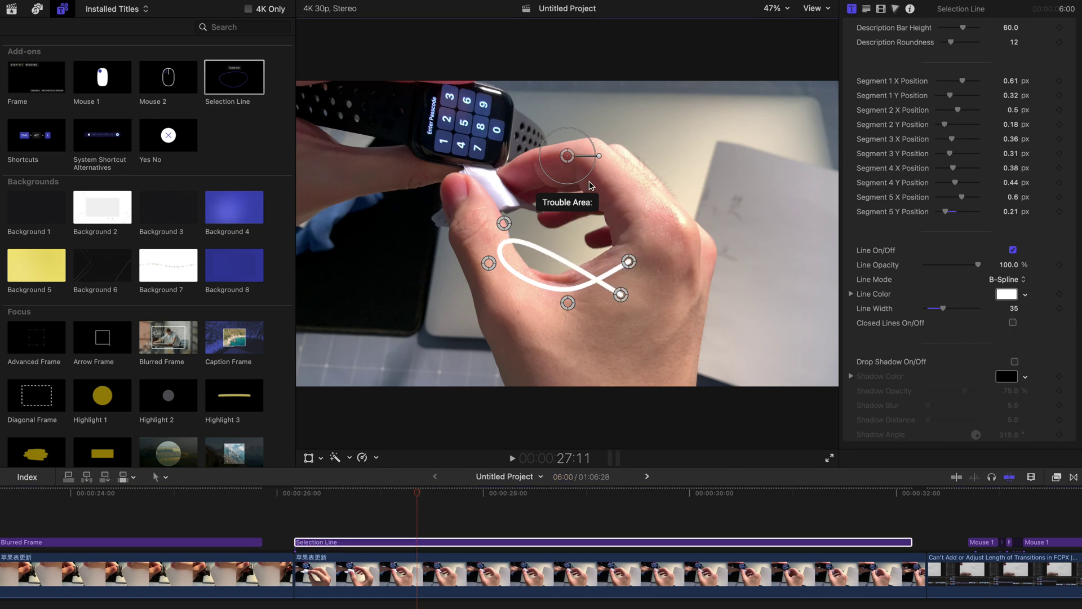
pyautogui.moveTo(567, 159); pyautogui.dragTo(479, 87)
pyautogui.moveTo(540, 193); pyautogui.dragTo(540, 166)
pyautogui.moveTo(532, 223); pyautogui.dragTo(548, 193)
pyautogui.press('space')
# Replace the 'Trouble Area:' description text with 'Sticky'.
pyautogui.doubleClick(492, 117)
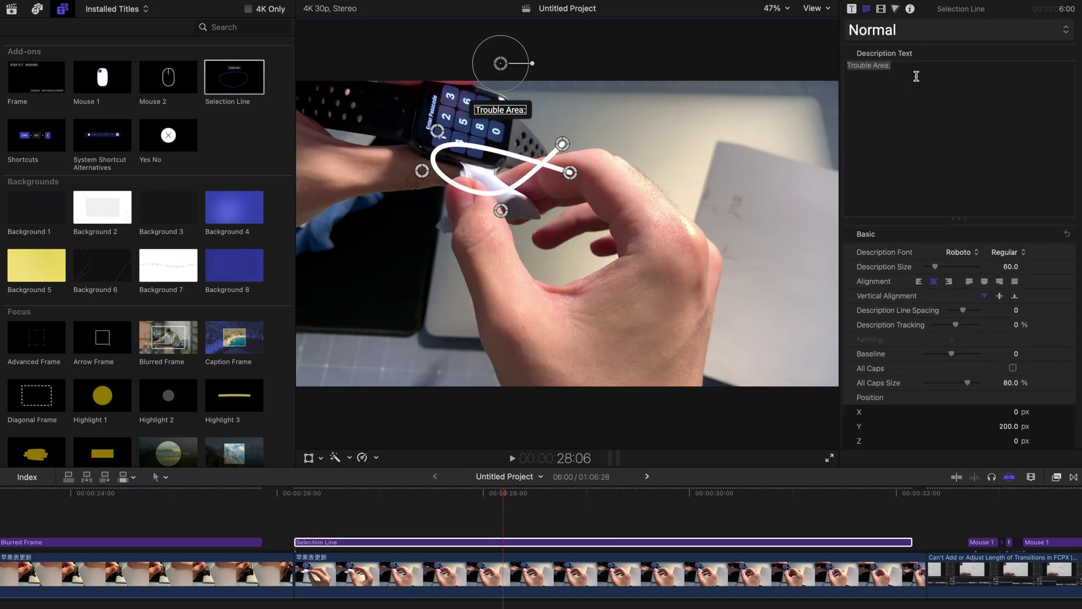
pyautogui.click(851, 8)
pyautogui.scroll(10, 940, 193)
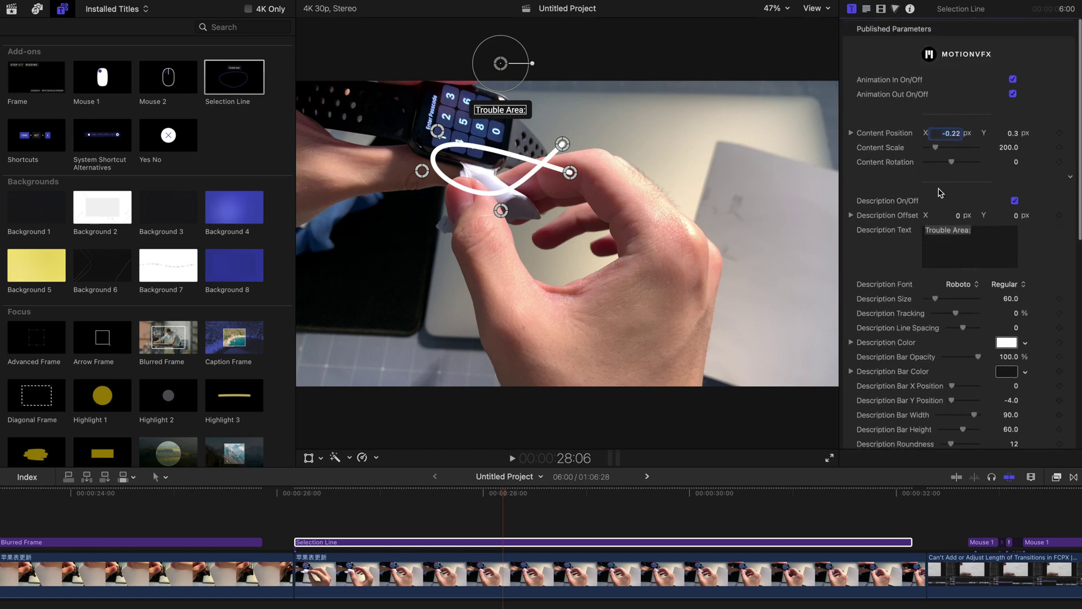
pyautogui.click(981, 233)
pyautogui.press('super+a')
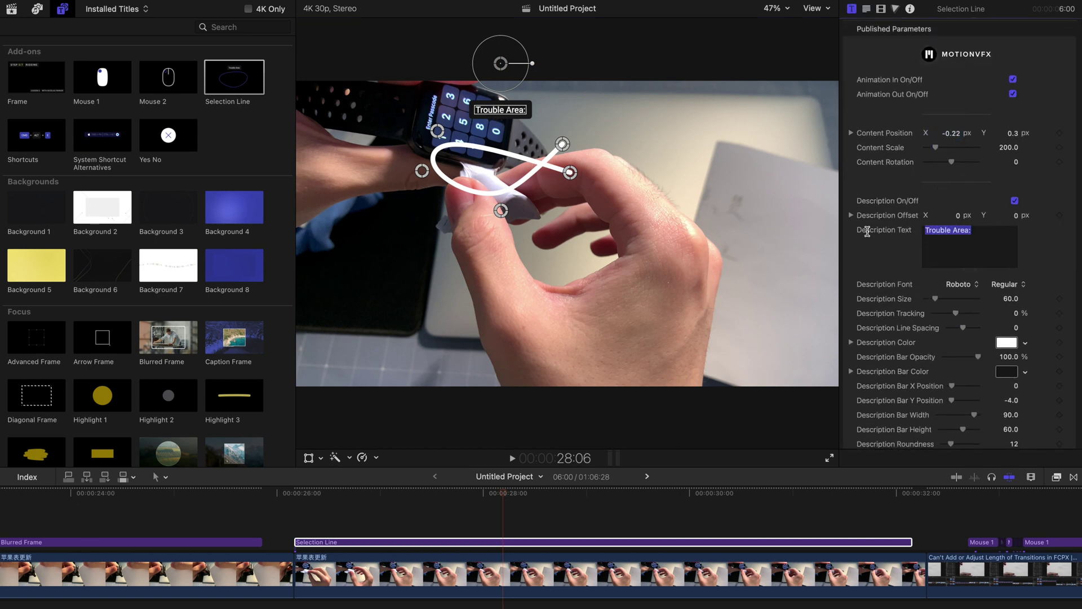
pyautogui.press('BackSpace')
pyautogui.write('Sticky')
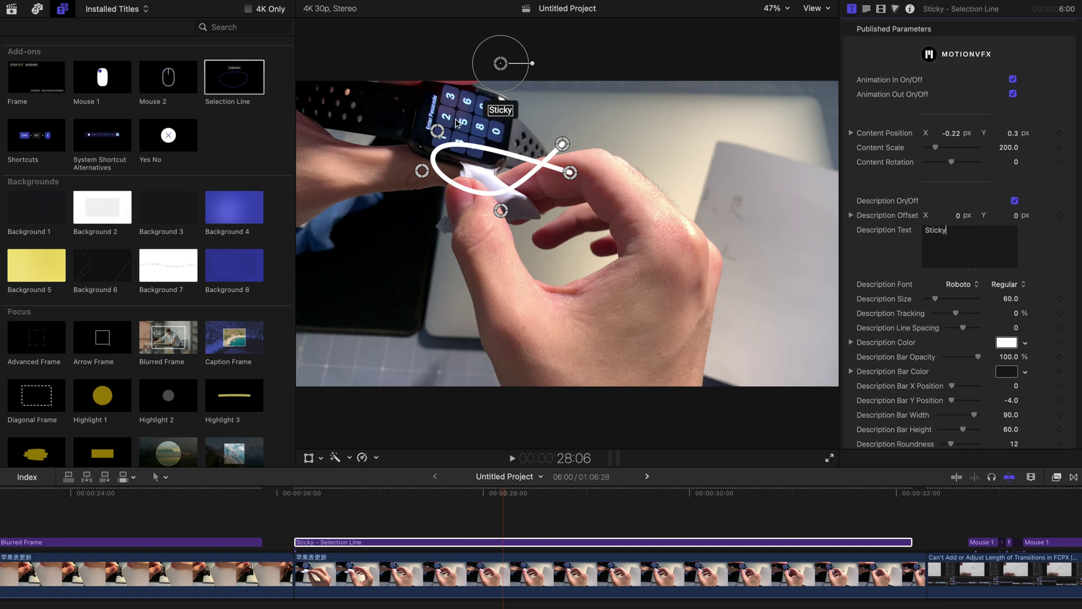
# Set the Description Bar Color to white.
pyautogui.click(1016, 374)
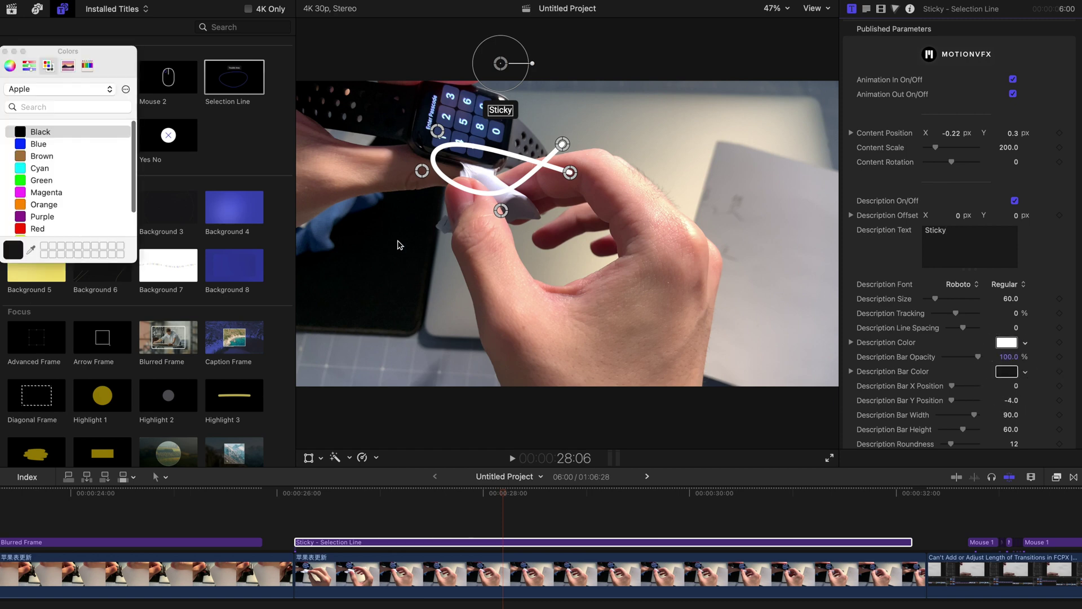
pyautogui.click(23, 169)
pyautogui.scroll(-3, 29, 180)
pyautogui.click(32, 215)
pyautogui.click(25, 224)
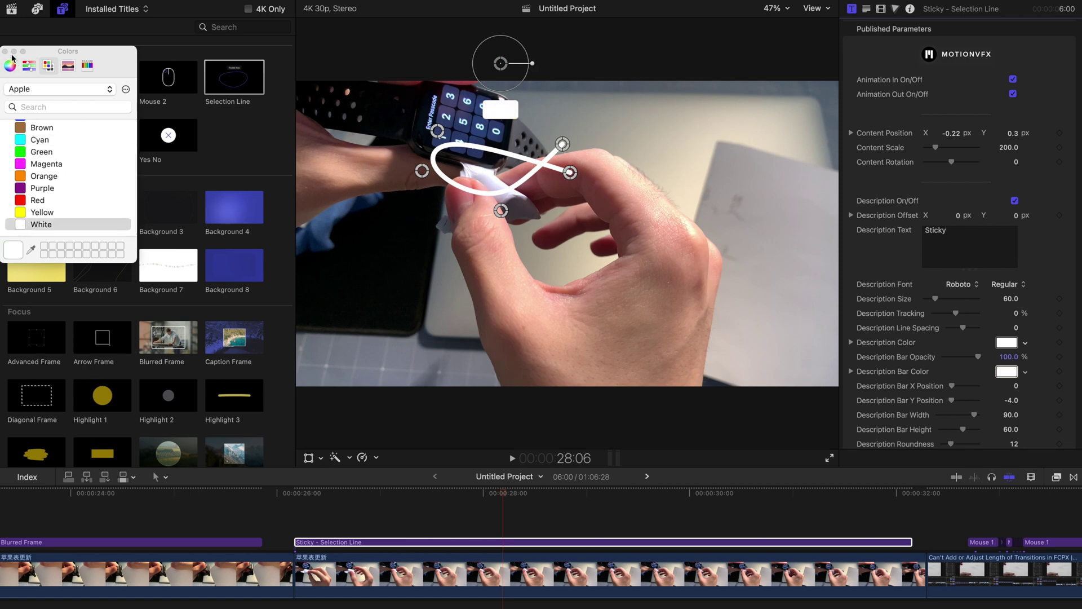
pyautogui.click(47, 53)
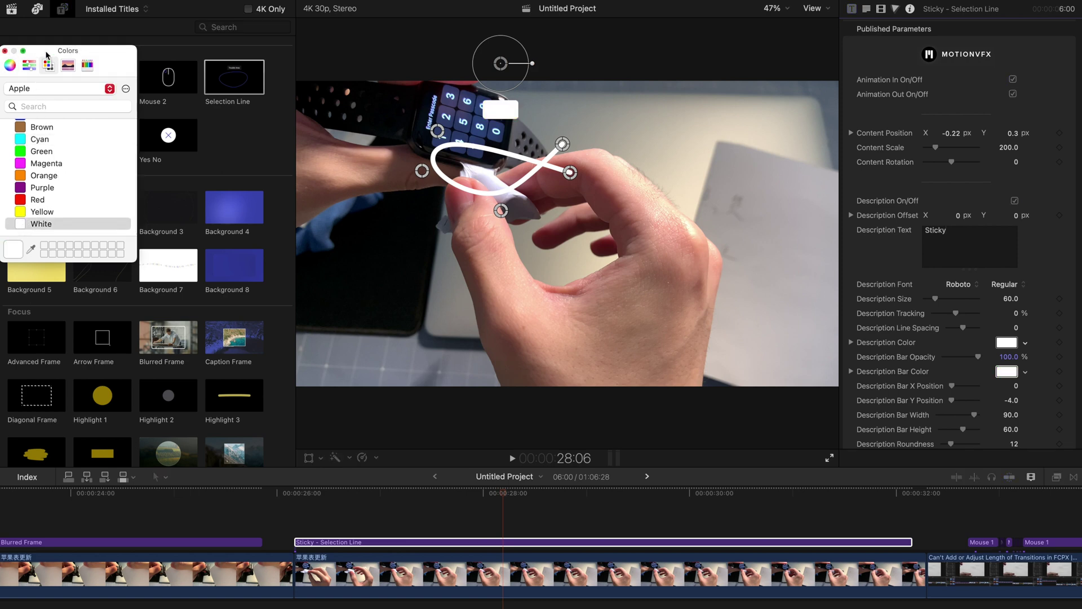
pyautogui.click(5, 51)
# Set the Description Color of the Sticky text to black.
pyautogui.scroll(-2, 941, 391)
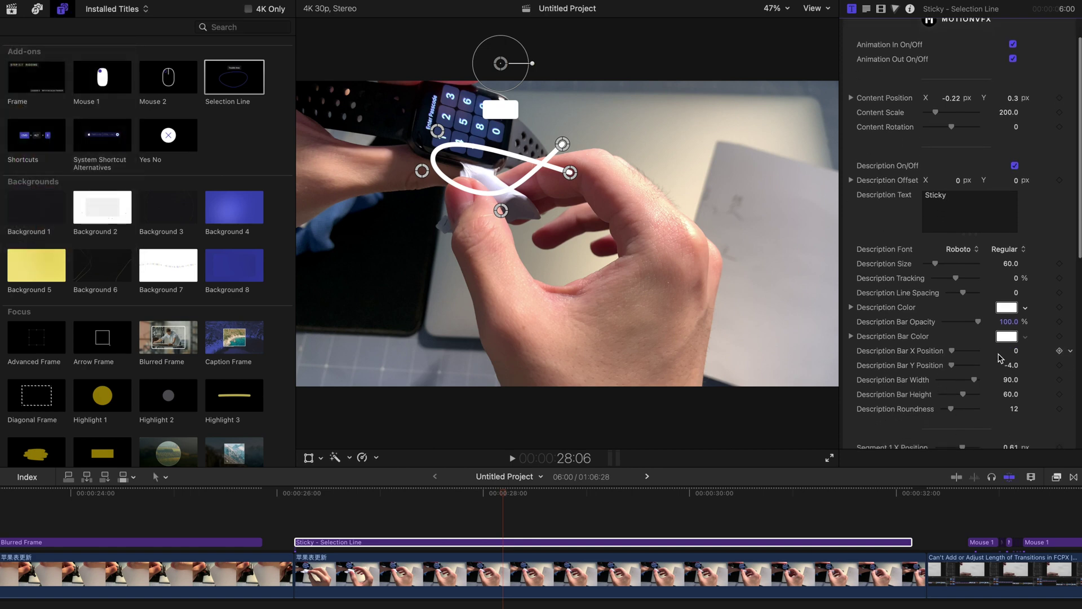
pyautogui.scroll(-1, 1008, 338)
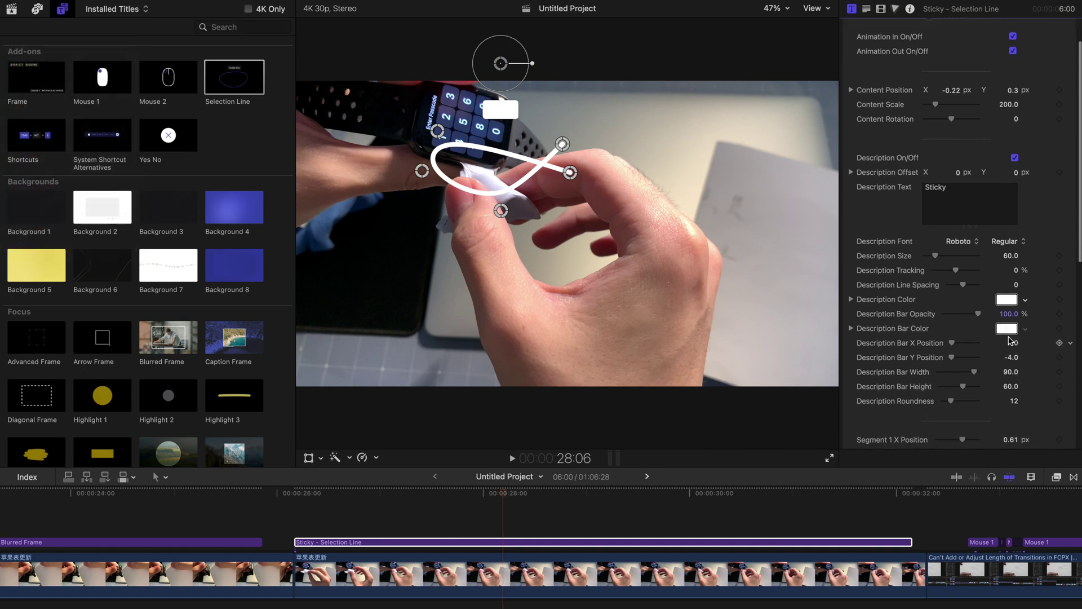
pyautogui.click(1008, 295)
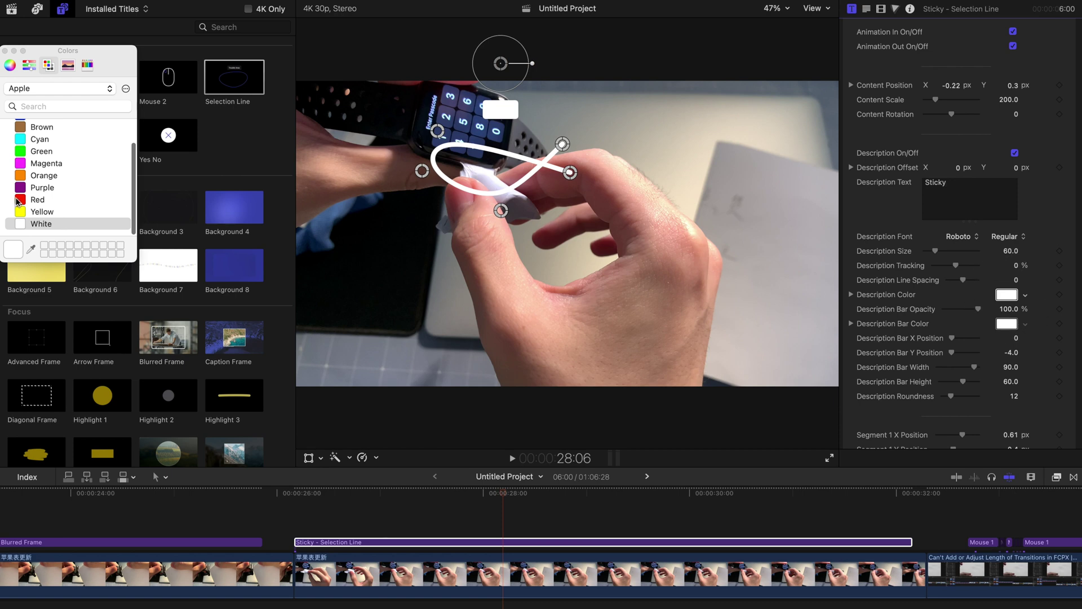
pyautogui.click(23, 200)
pyautogui.scroll(1, 32, 139)
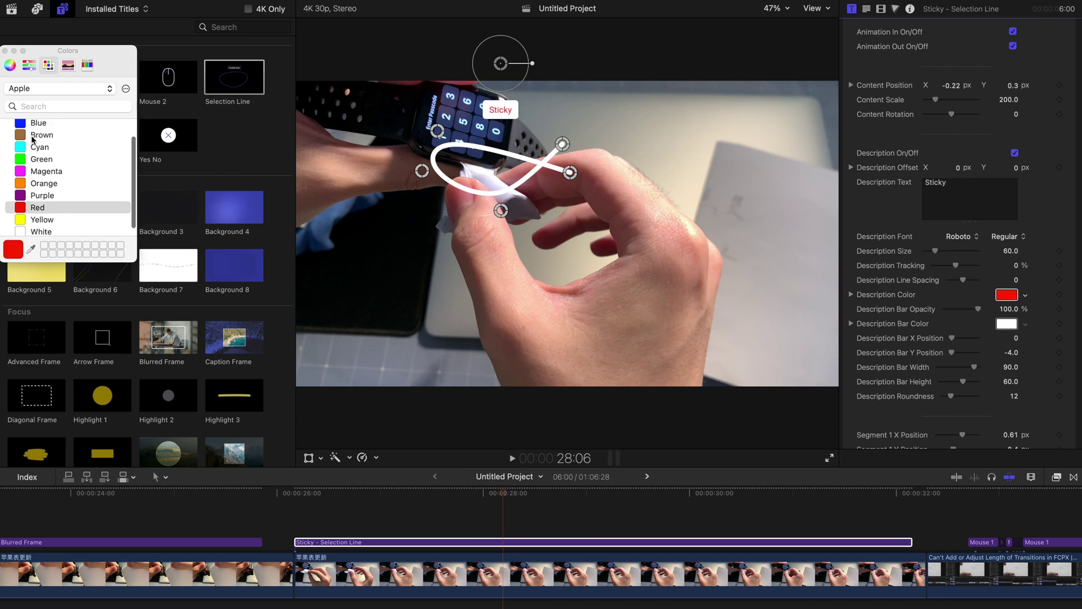
pyautogui.click(25, 127)
pyautogui.scroll(2, 38, 175)
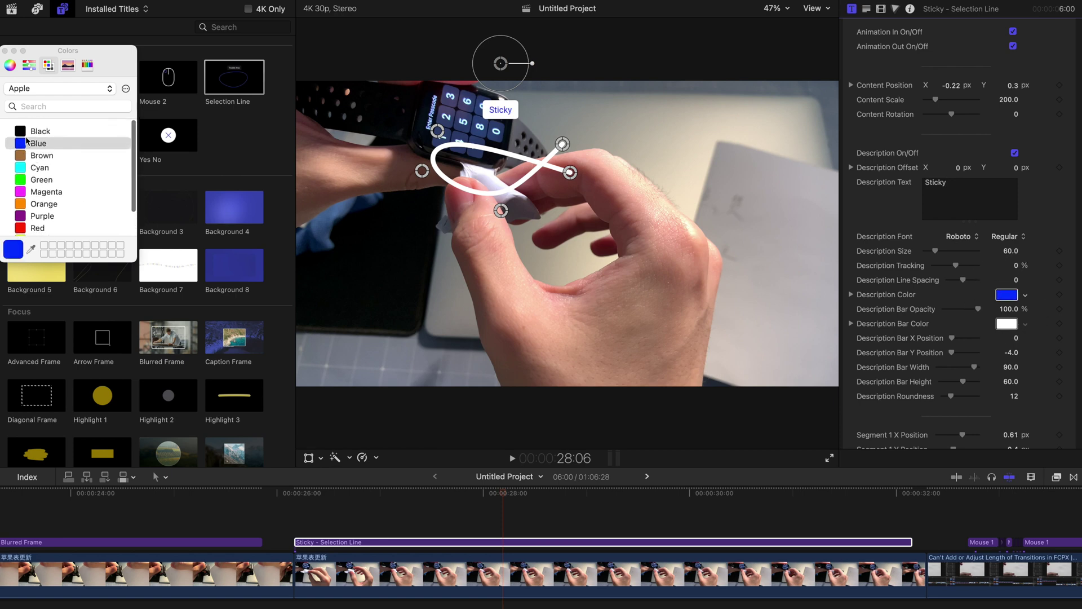
pyautogui.click(34, 130)
pyautogui.click(5, 51)
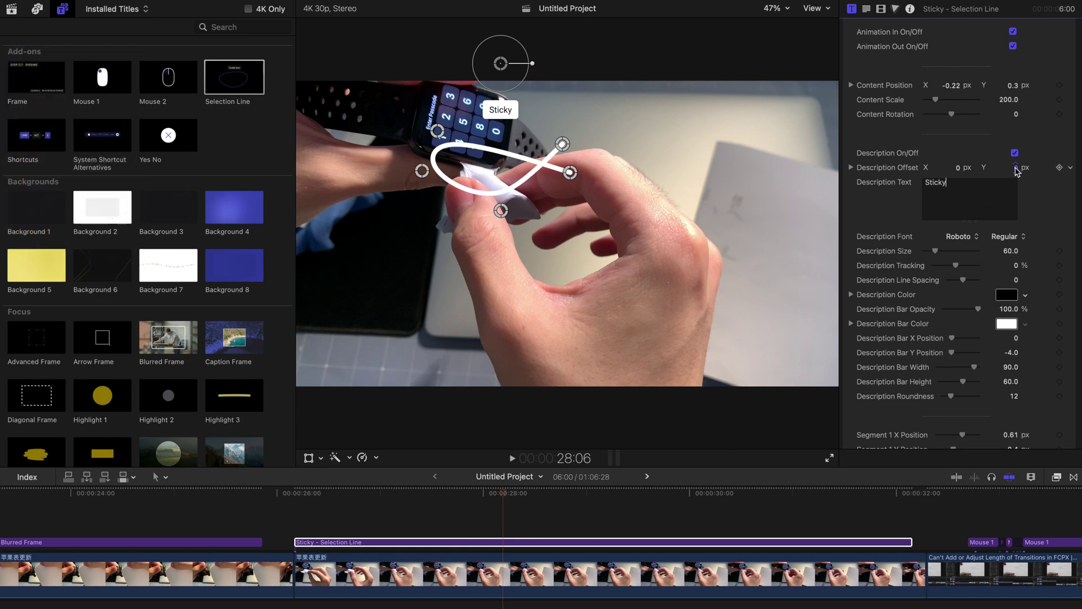
# Nudge the description Offset Y down to -5.3 and play back the selection line.
pyautogui.moveTo(1016, 171); pyautogui.dragTo(1015, 171)
pyautogui.scroll(-10, 960, 171)
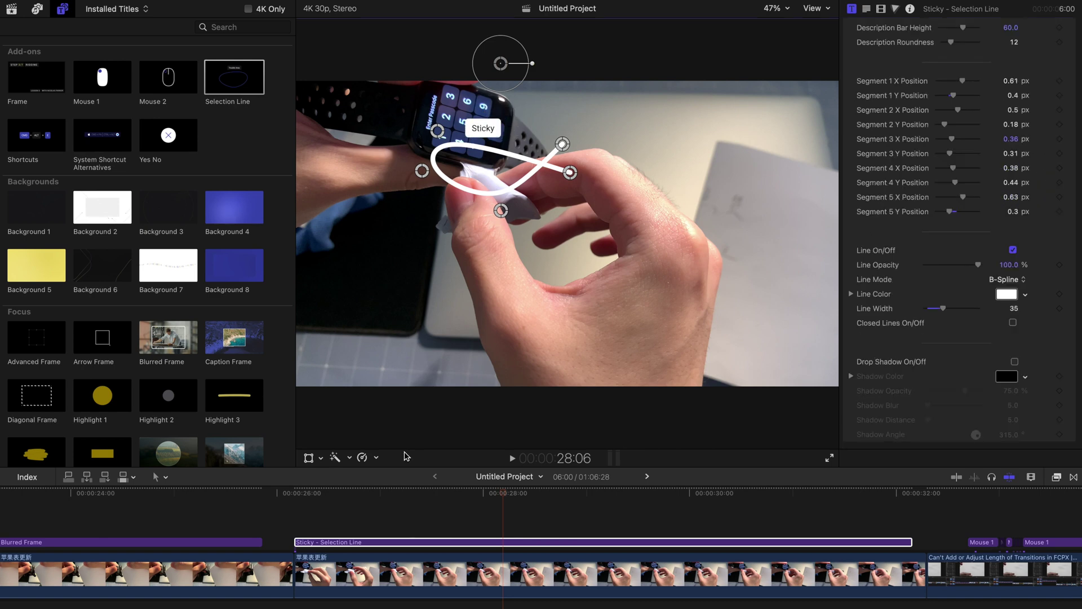
pyautogui.click(299, 502)
pyautogui.press('space')
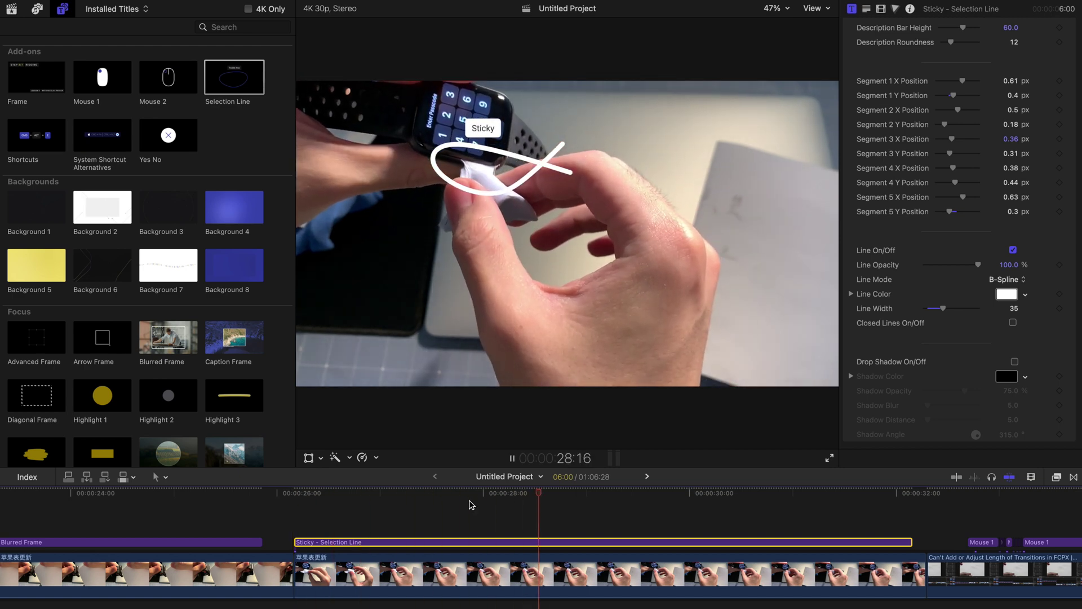
pyautogui.press('space')
# Move the playhead to 32:24 and preview the Mouse 1 and Mouse 2 titles, ending on Mouse 1.
pyautogui.moveTo(460, 486); pyautogui.dragTo(553, 493)
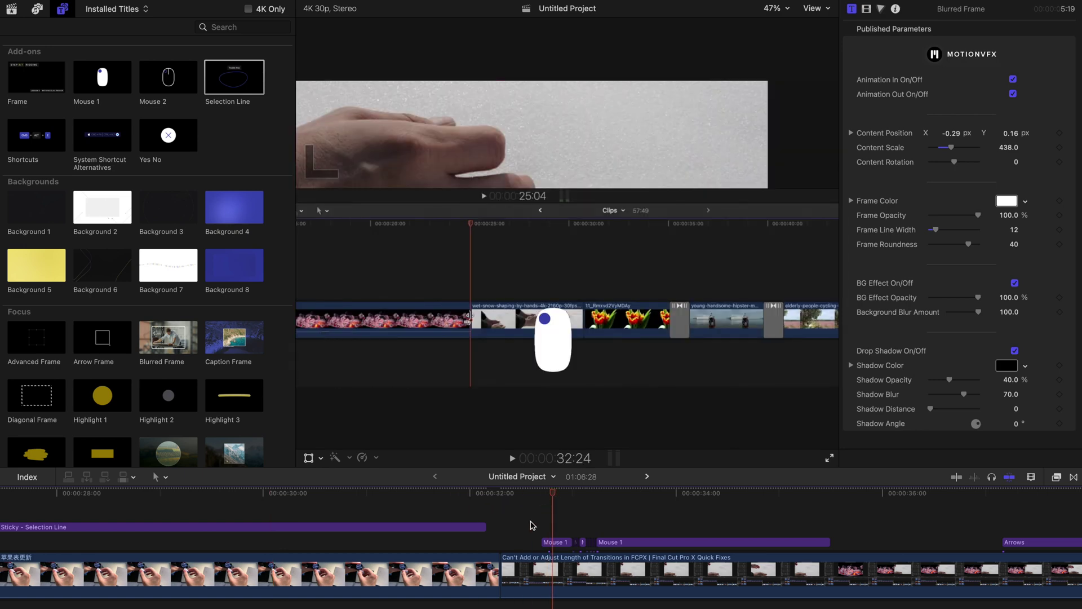
pyautogui.hscroll(8, 532, 525)
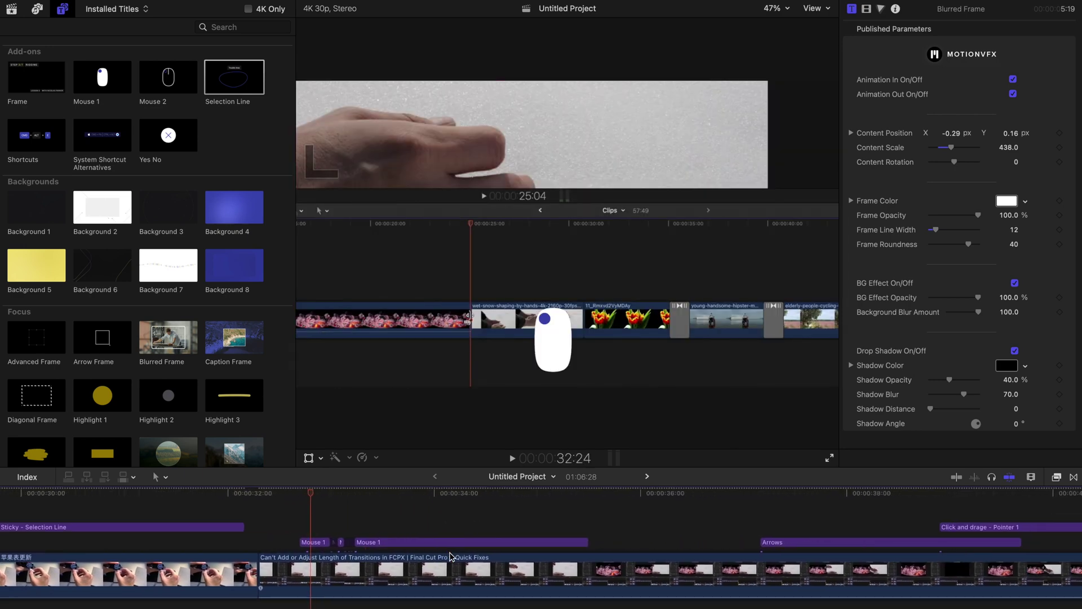
pyautogui.click(316, 486)
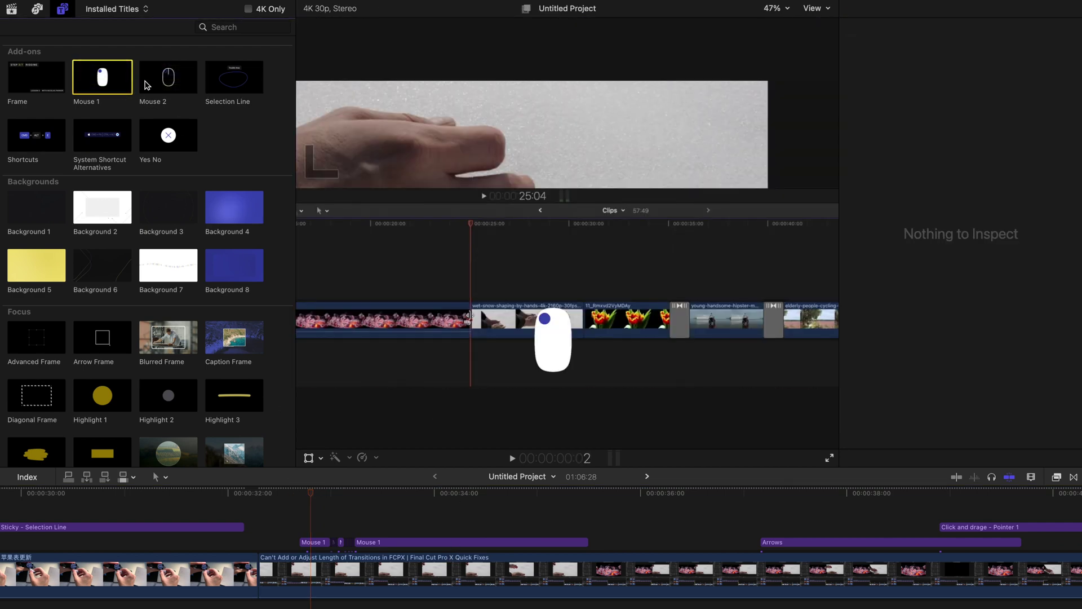
pyautogui.click(161, 83)
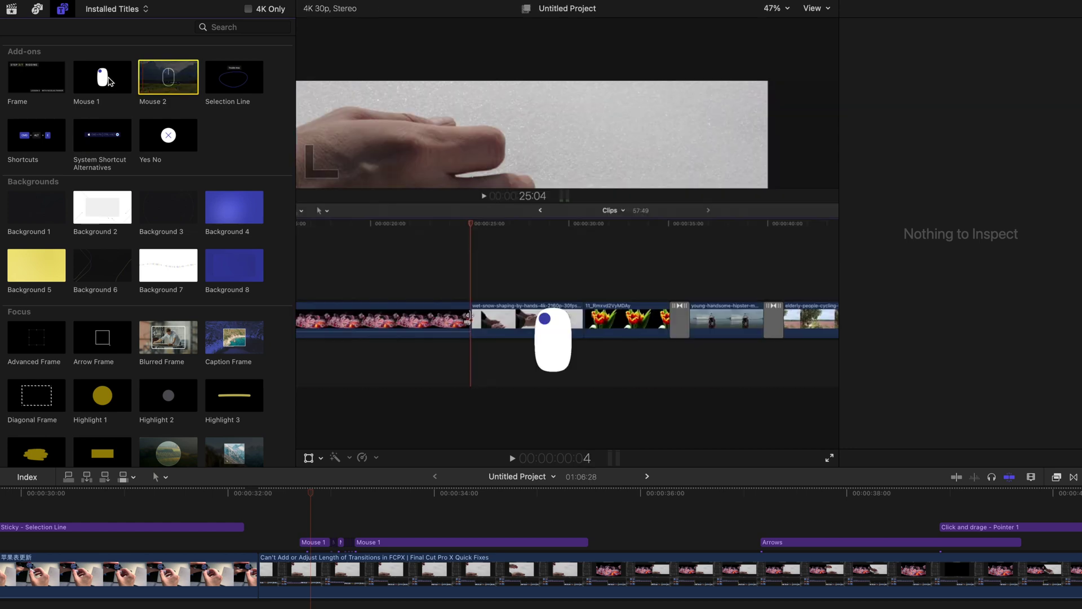
pyautogui.click(107, 81)
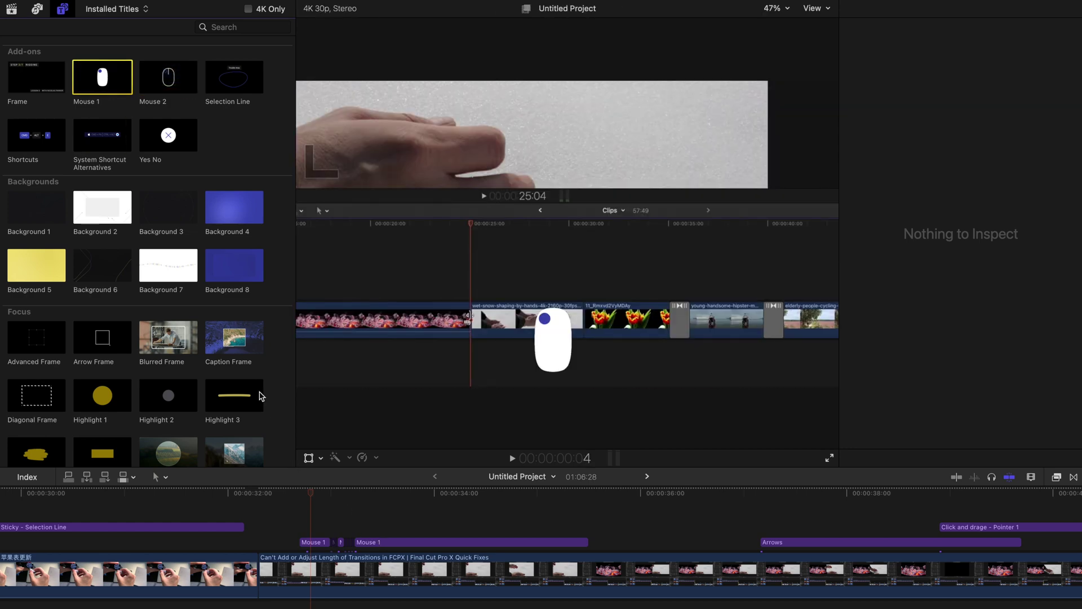
# Place Mouse 1 above the clips at the playhead, trim its end, and play it from 32:21.
pyautogui.moveTo(90, 67); pyautogui.dragTo(333, 528)
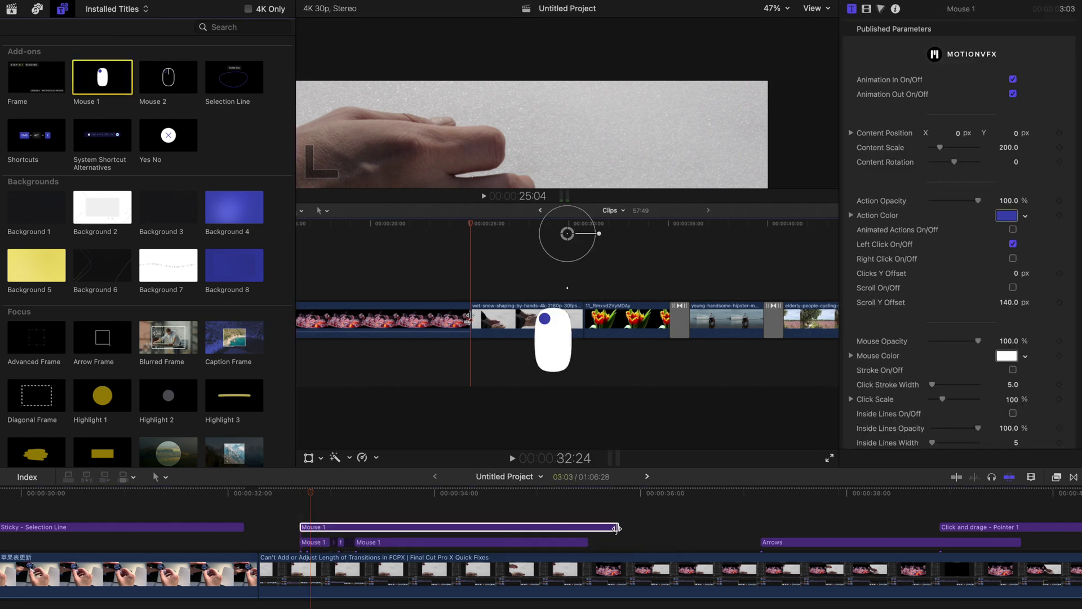
pyautogui.moveTo(615, 528); pyautogui.dragTo(586, 528)
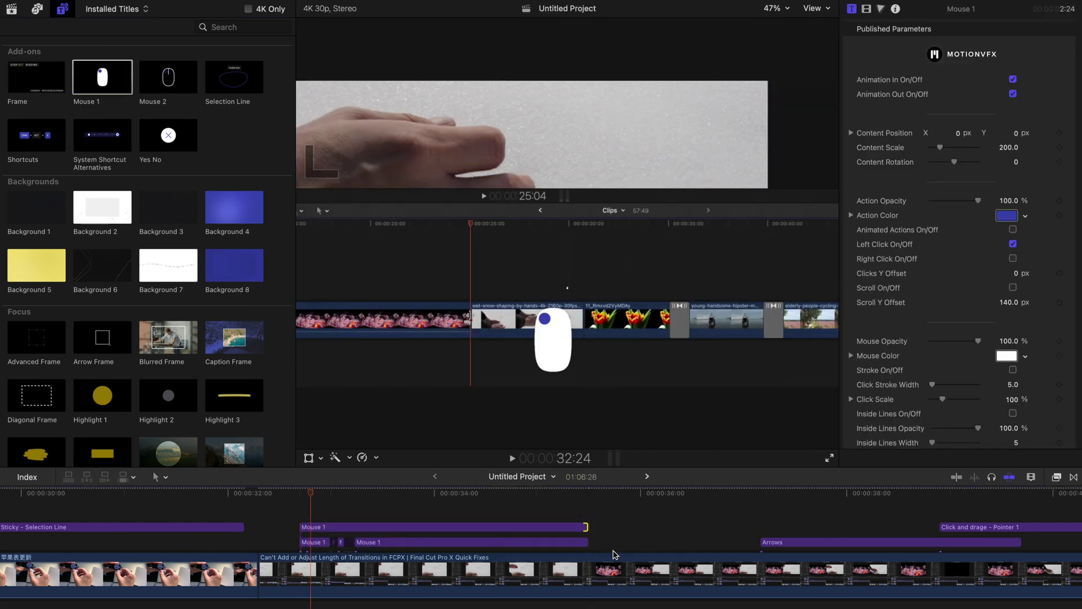
pyautogui.moveTo(616, 546); pyautogui.dragTo(294, 549)
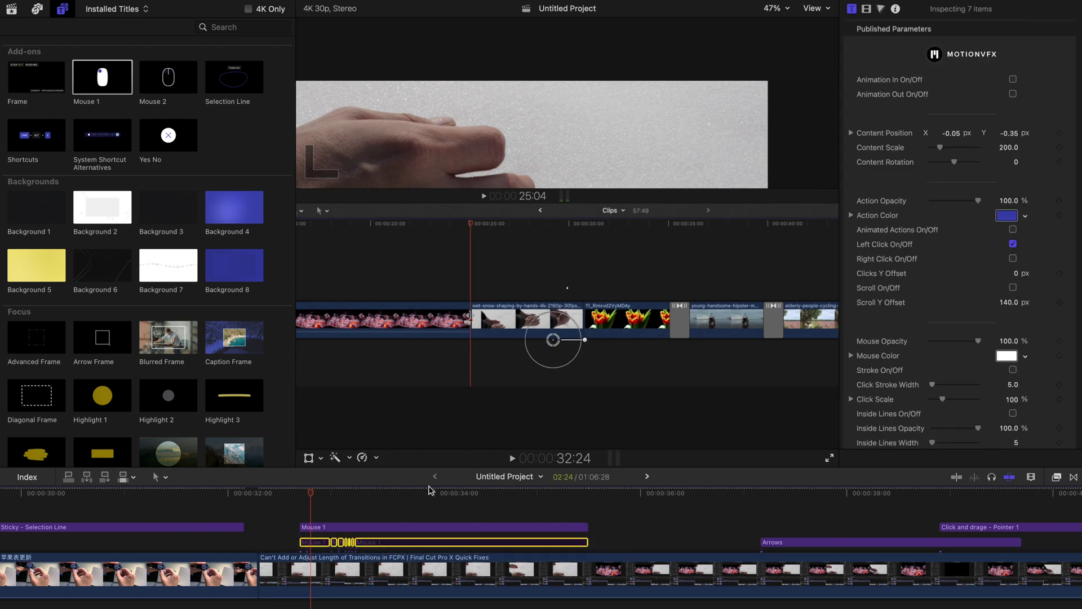
pyautogui.click(406, 502)
pyautogui.click(301, 494)
pyautogui.press('space')
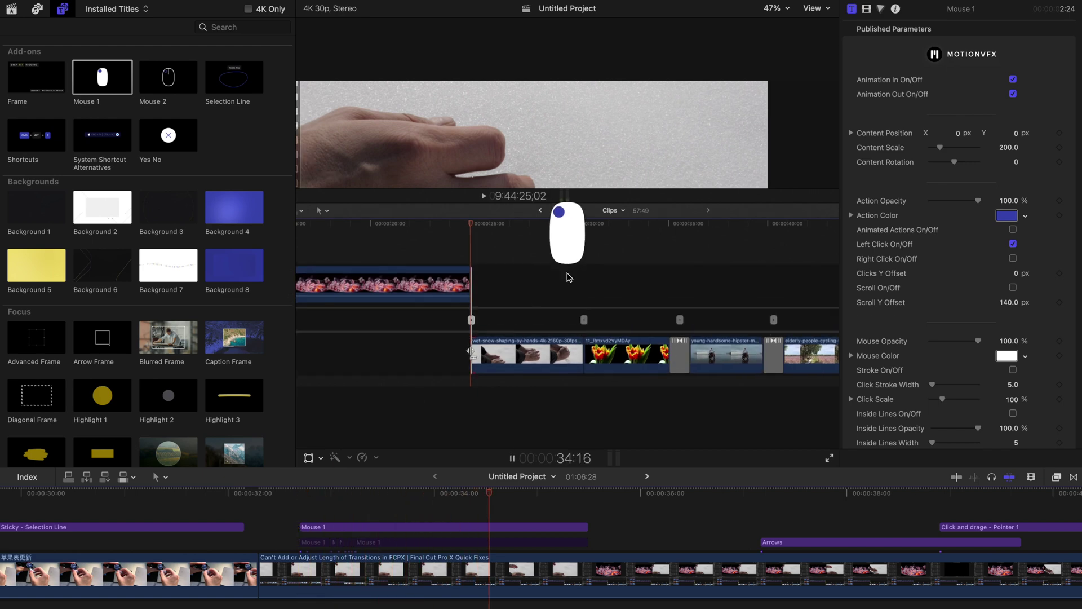
pyautogui.press('space')
pyautogui.moveTo(434, 500)
pyautogui.mouseDown()
pyautogui.moveTo(297, 500)
pyautogui.moveTo(452, 500)
pyautogui.mouseUp()
# Turn off the title's animations and move the mouse graphic to X -0.1, Y -0.34.
pyautogui.click(1013, 79)
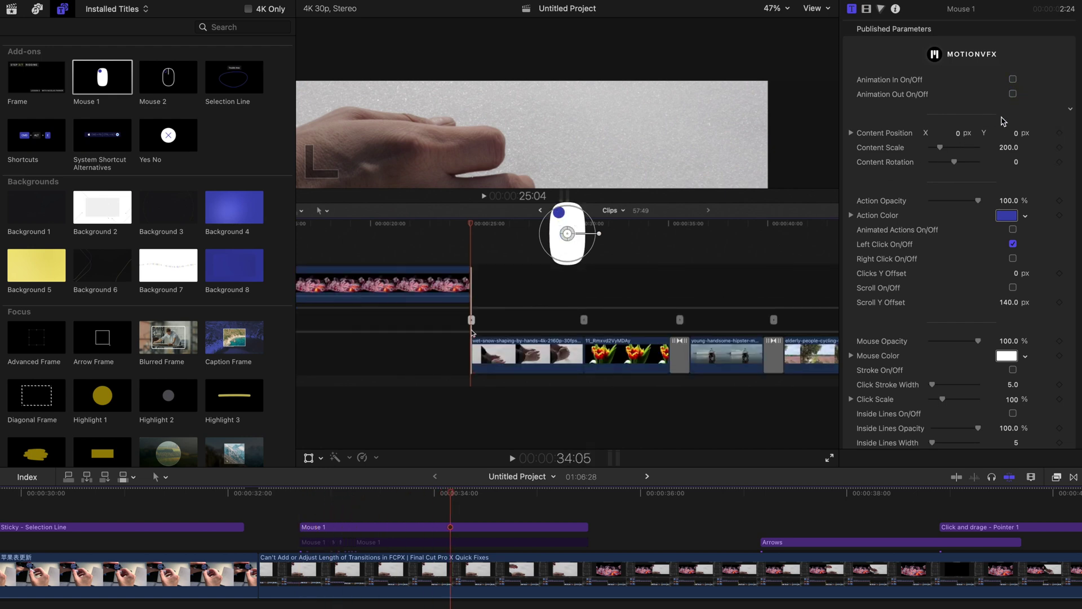
pyautogui.moveTo(1017, 133); pyautogui.dragTo(1016, 130)
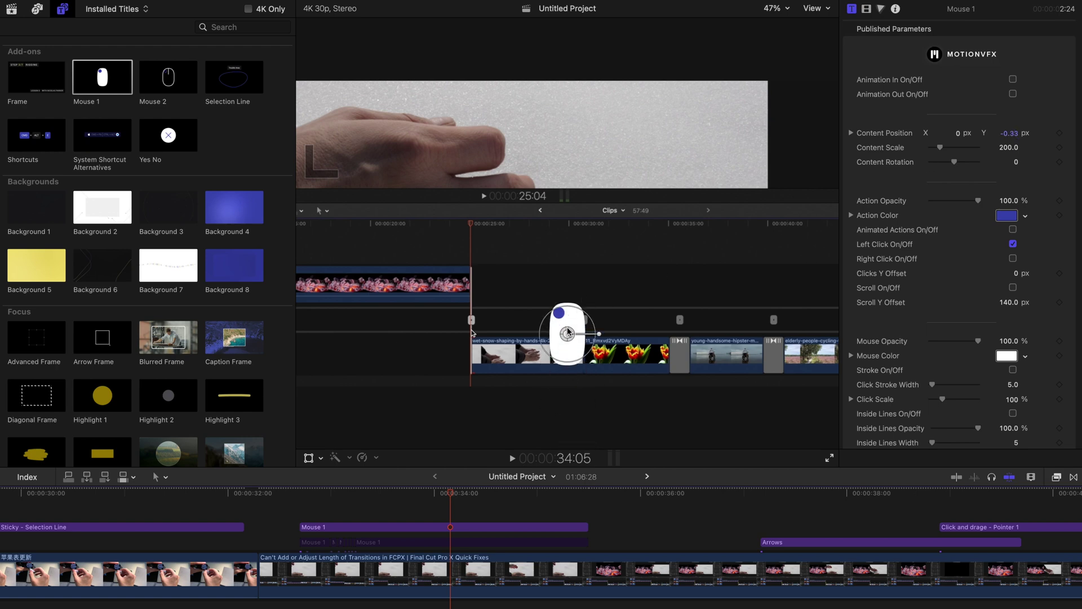
pyautogui.moveTo(582, 339); pyautogui.dragTo(552, 343)
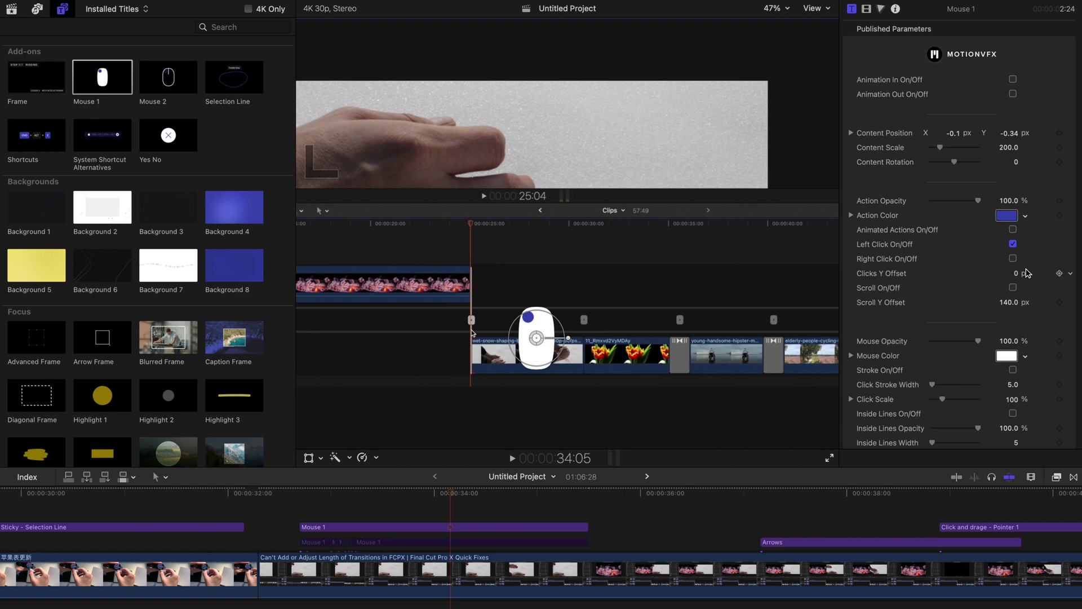
# Turn on animated mouse actions and play Mouse 1 from its start.
pyautogui.click(1013, 230)
pyautogui.press('space')
pyautogui.press('space')
pyautogui.click(309, 494)
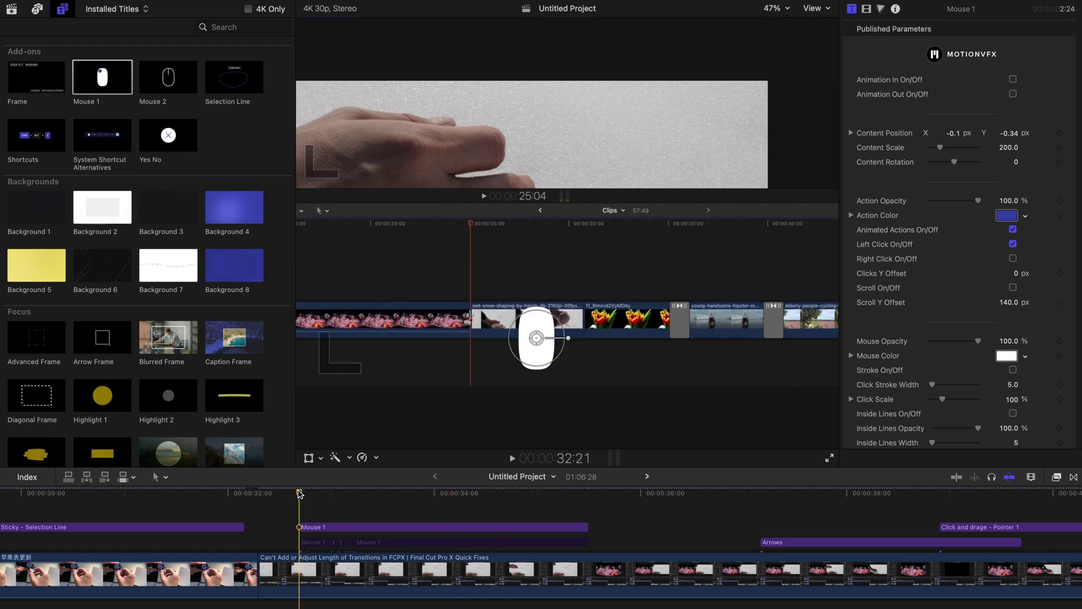
pyautogui.press('space')
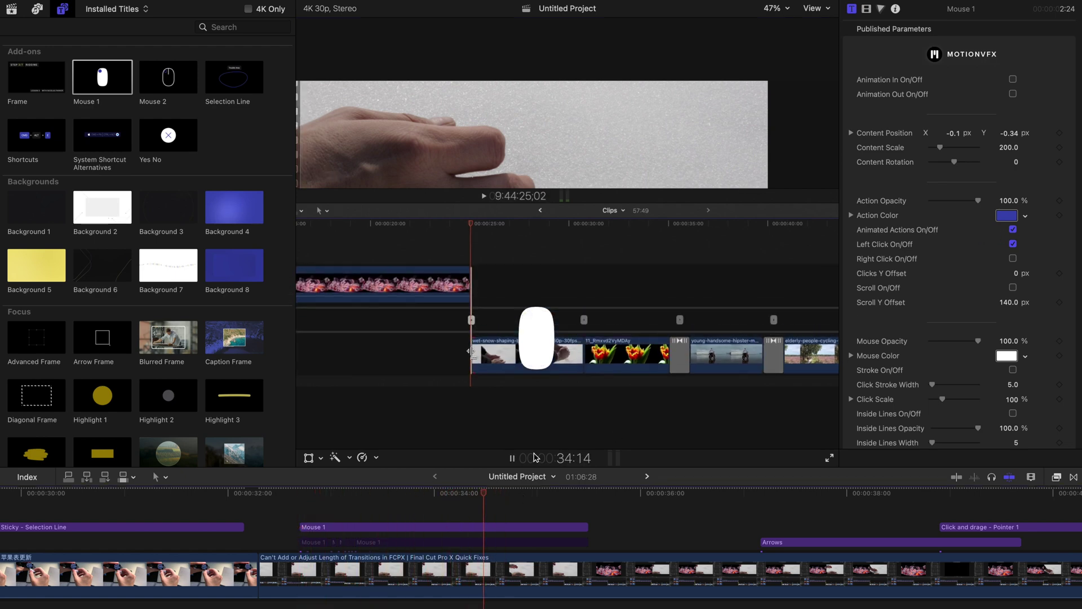
pyautogui.press('space')
# Switch the click indicator from Left Click to Right Click and play it back.
pyautogui.click(1013, 244)
pyautogui.click(1013, 258)
pyautogui.click(301, 493)
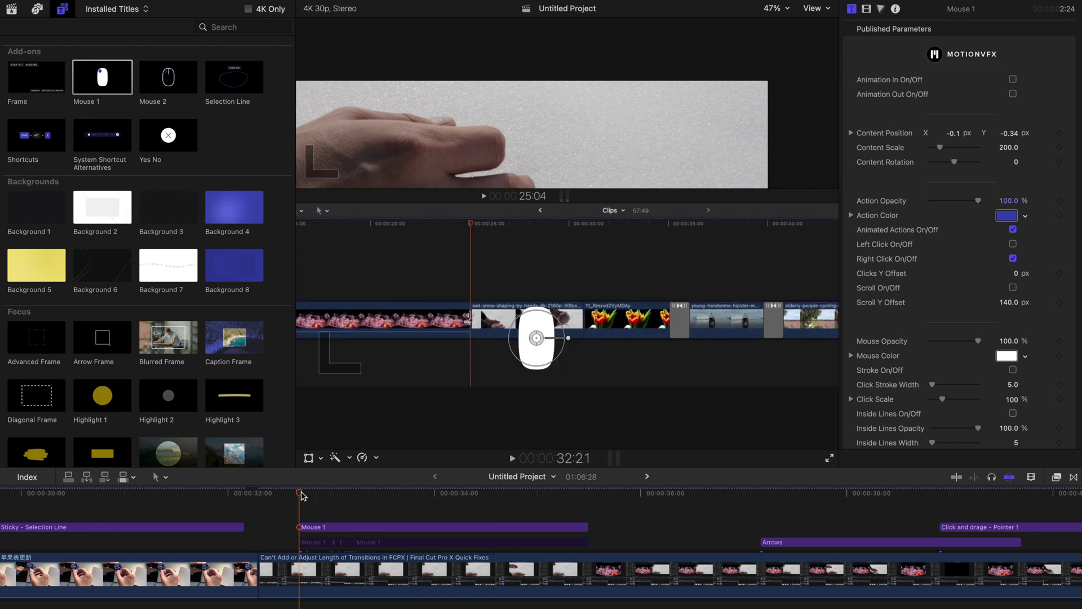
pyautogui.press('space')
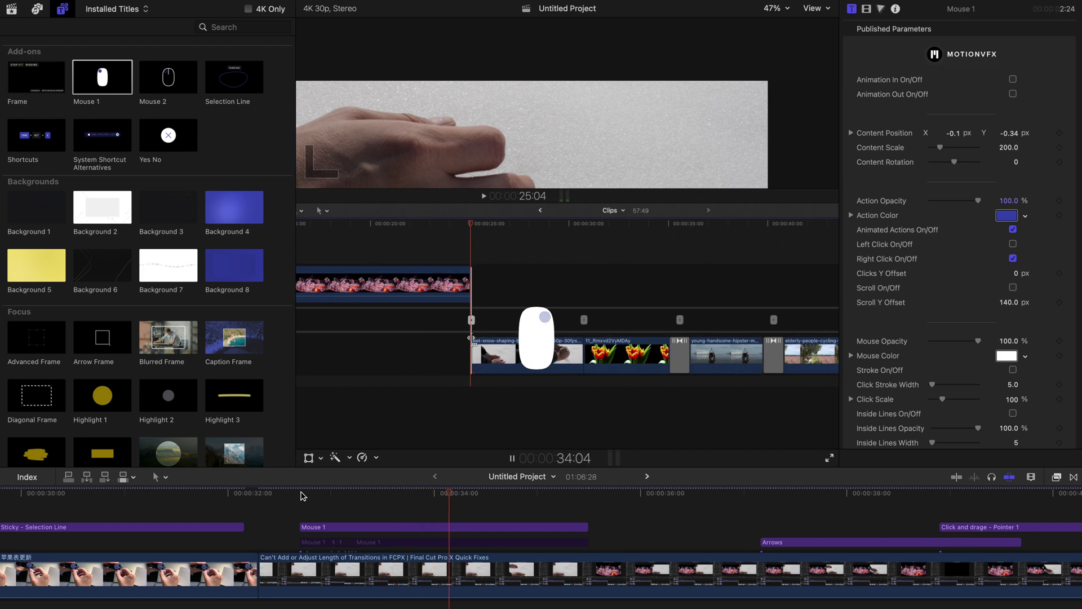
pyautogui.press('space')
# Uncheck Right Click and preview the scroll indicator animation.
pyautogui.click(1012, 259)
pyautogui.click(301, 493)
pyautogui.press('space')
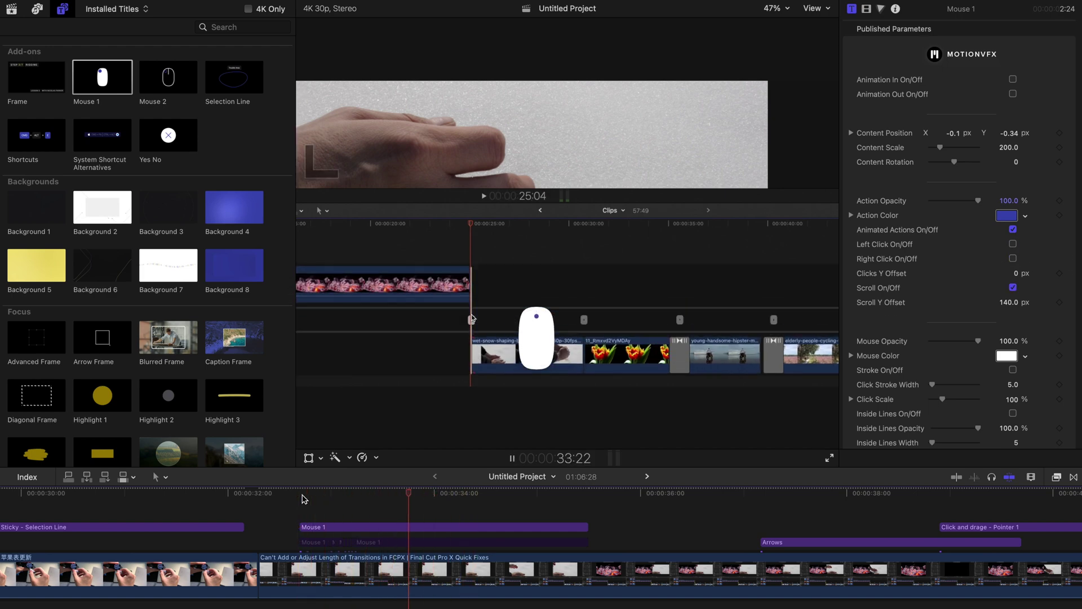
pyautogui.click(303, 498)
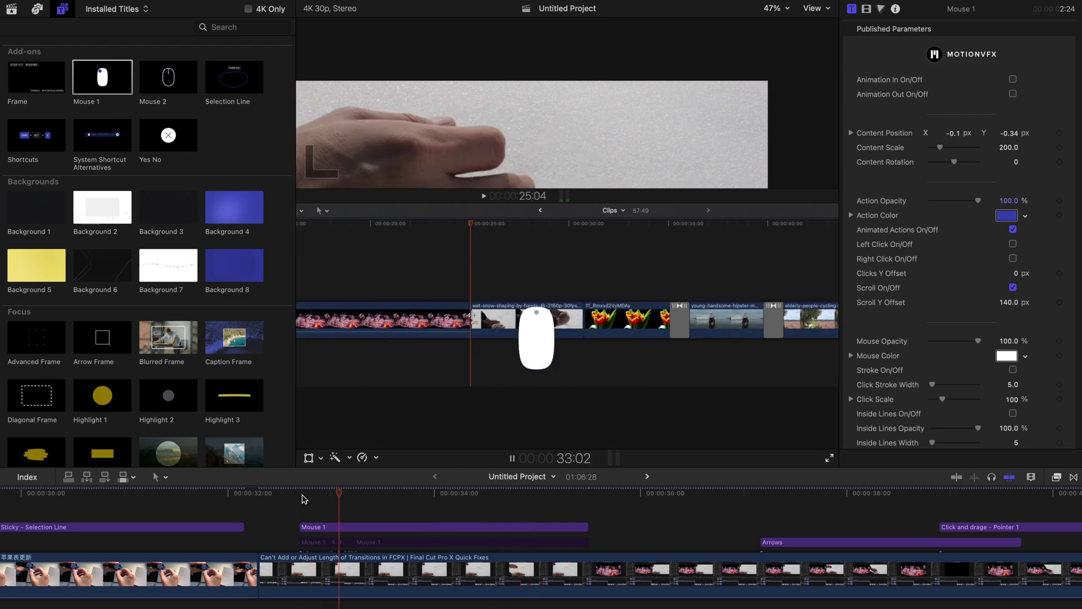
pyautogui.scroll(-3, 950, 423)
pyautogui.press('space')
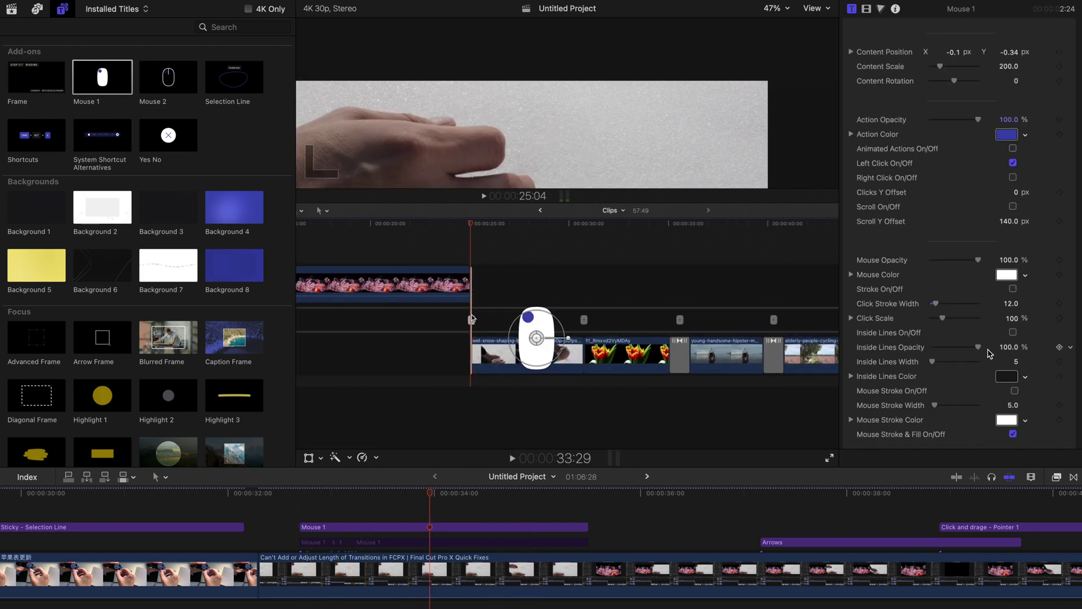
# Turn on Inside Lines and play the click animation.
pyautogui.click(1012, 332)
pyautogui.click(300, 494)
pyautogui.press('space')
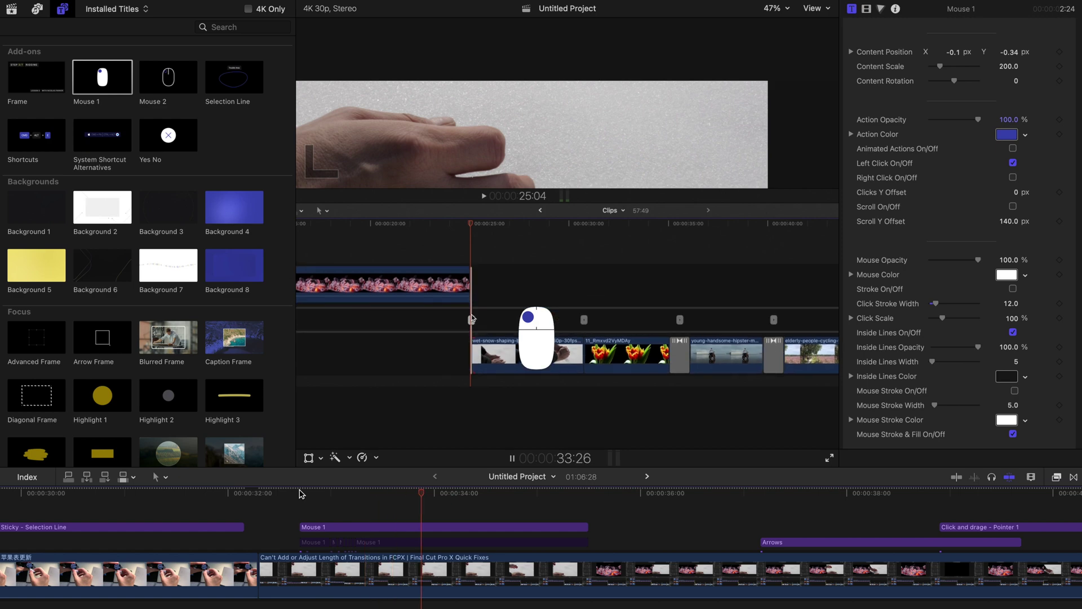
pyautogui.press('space')
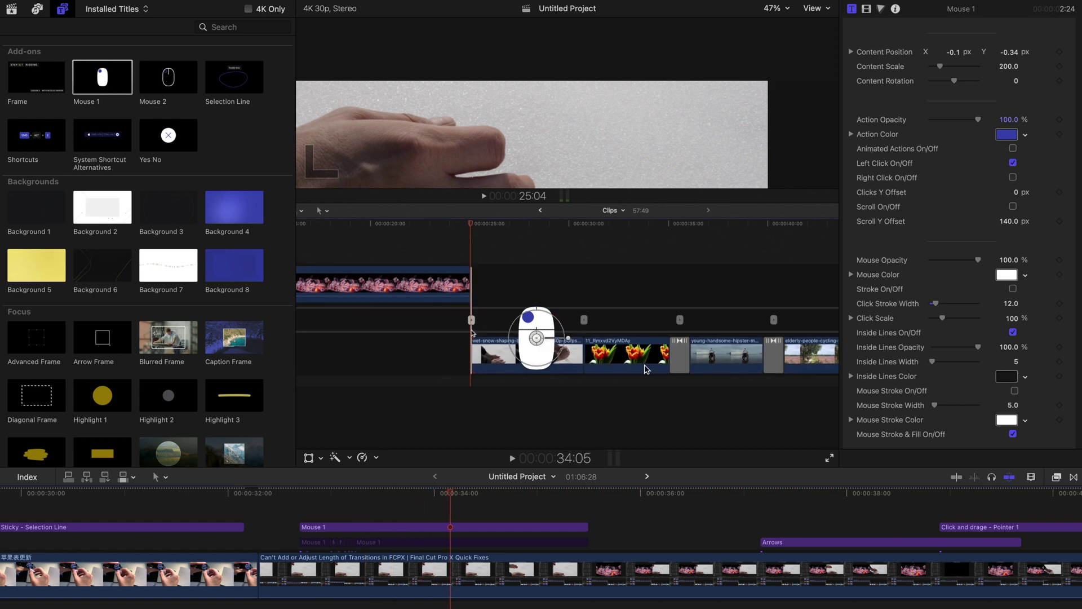
# Enable Animated Actions and turn off the indicator's Drop Shadow.
pyautogui.click(1013, 149)
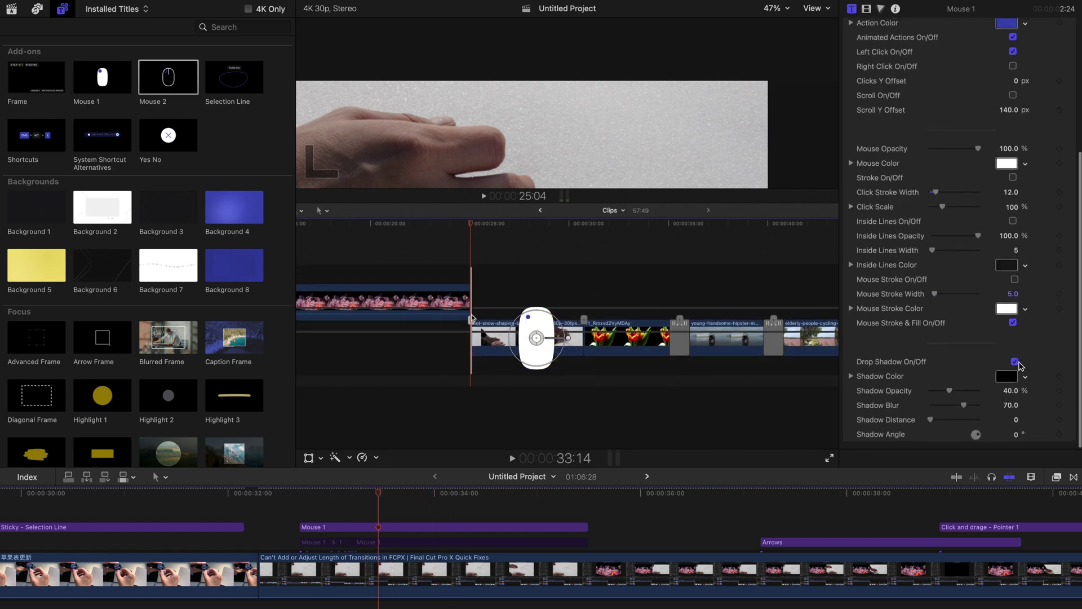
pyautogui.click(1014, 361)
pyautogui.scroll(10, 1020, 338)
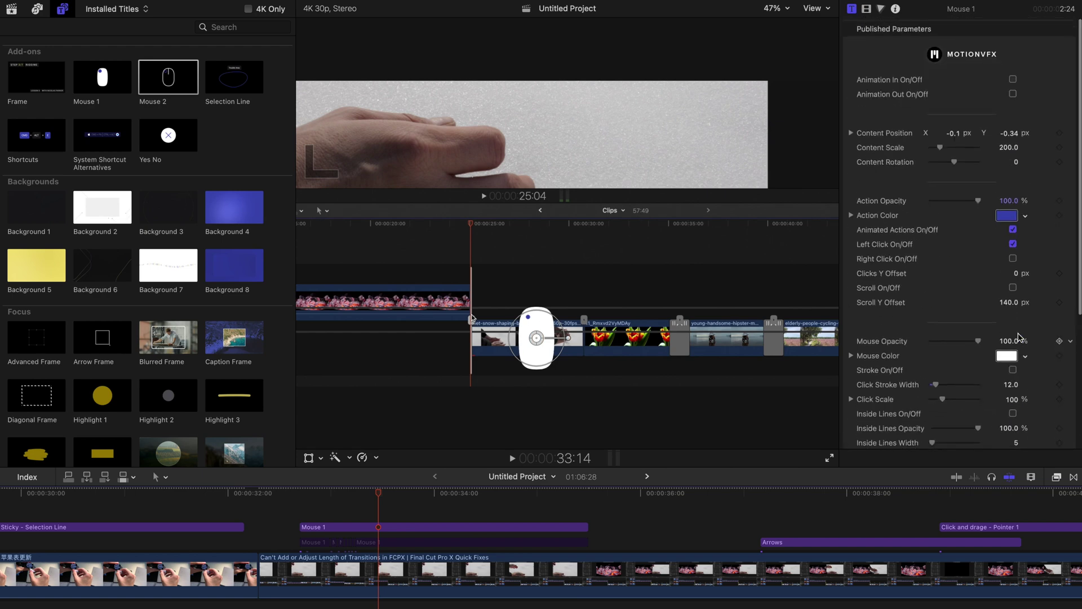
pyautogui.scroll(3, 125, 150)
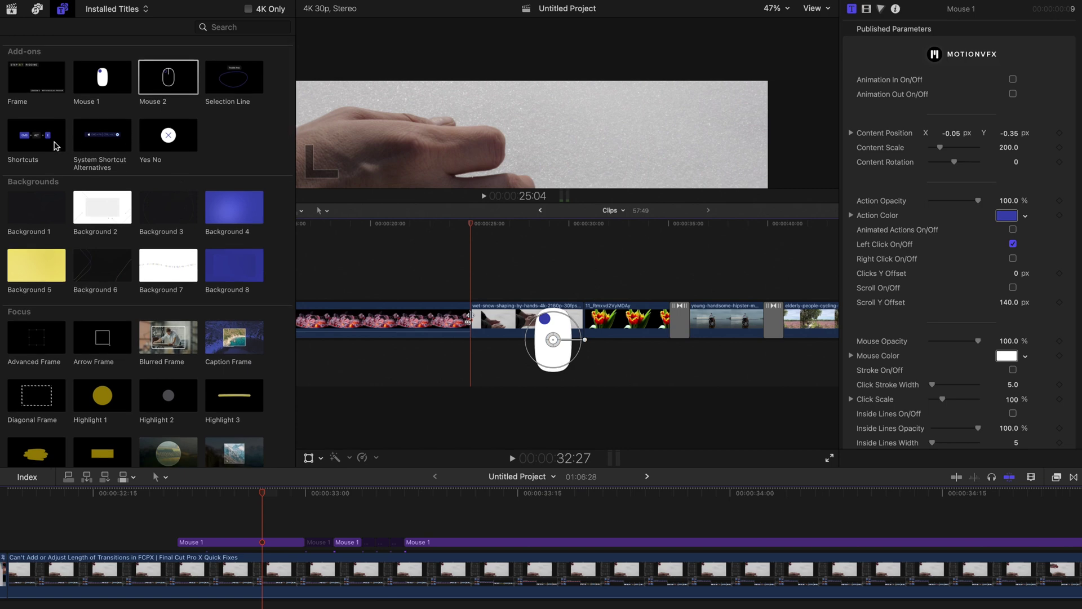
# Add the Shortcuts title above Mouse 1 and set Number of Buttons to 1.
pyautogui.click(51, 139)
pyautogui.moveTo(36, 135); pyautogui.dragTo(204, 525)
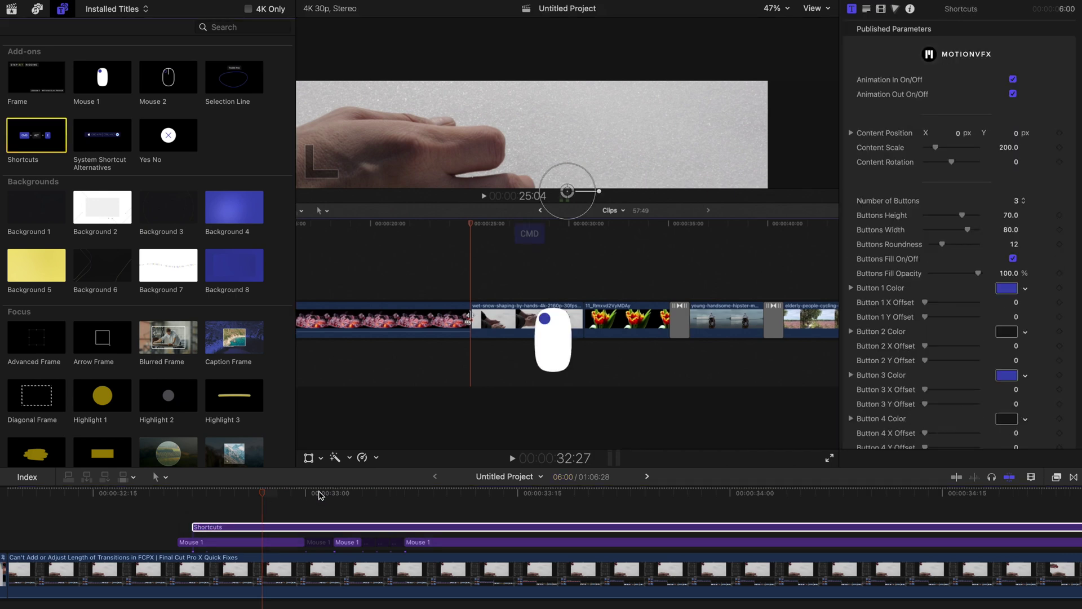
pyautogui.click(362, 494)
pyautogui.moveTo(514, 495); pyautogui.dragTo(591, 494)
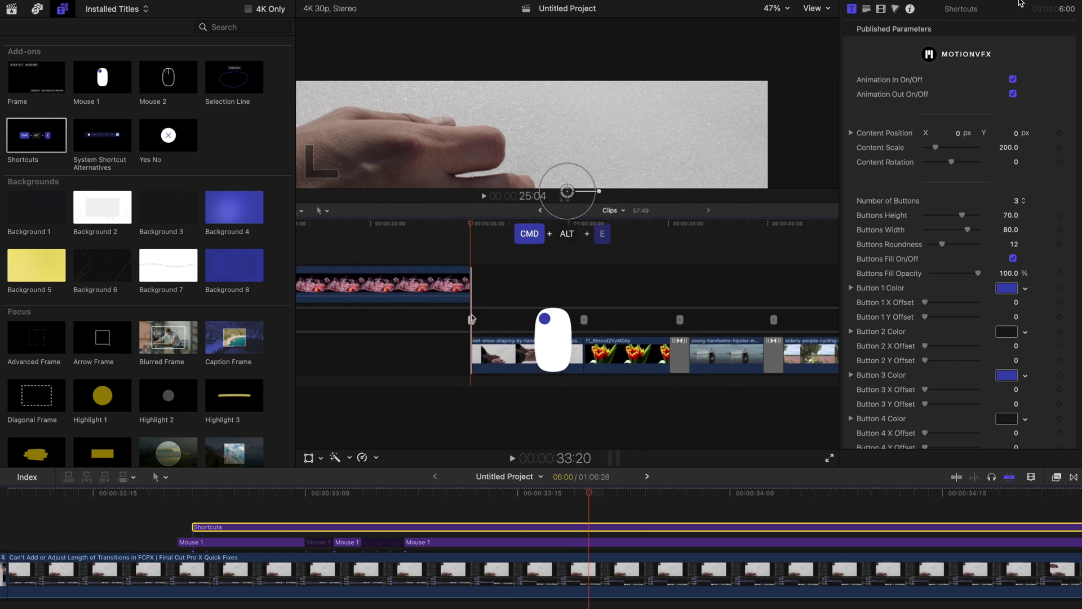
pyautogui.scroll(-6, 981, 220)
pyautogui.scroll(3, 984, 217)
pyautogui.click(1018, 123)
pyautogui.click(1018, 98)
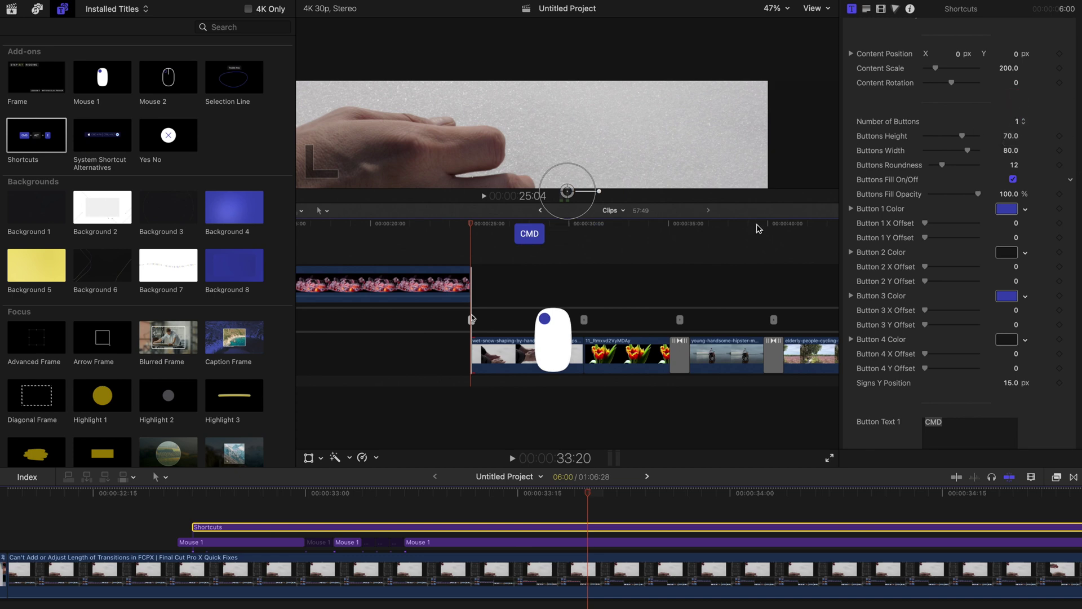
# Change Button Text 1 from CMD to a capital 'V'.
pyautogui.scroll(-5, 1009, 342)
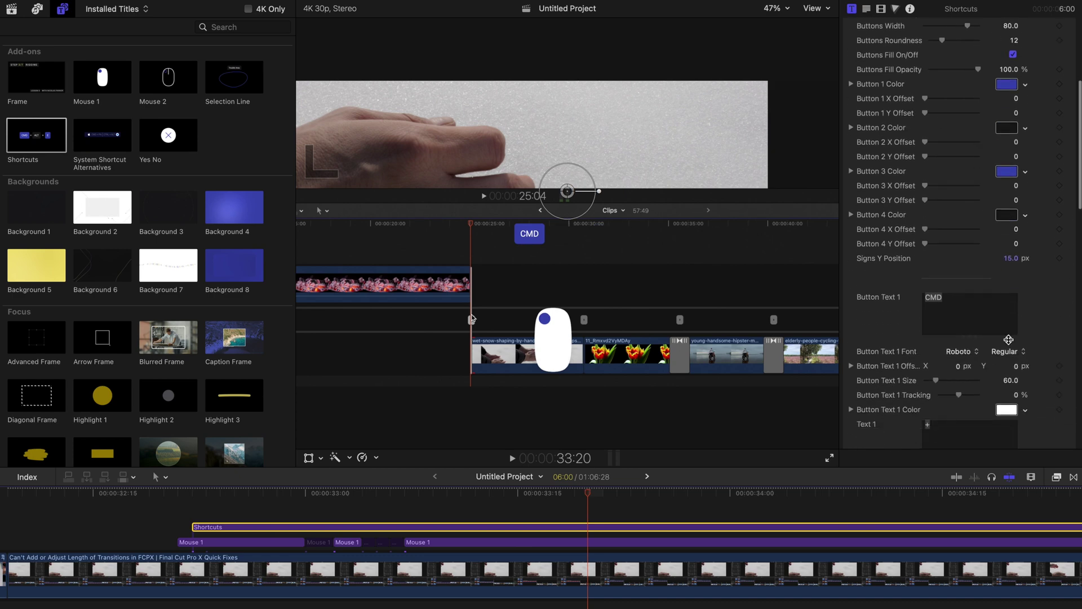
pyautogui.click(957, 297)
pyautogui.write('b')
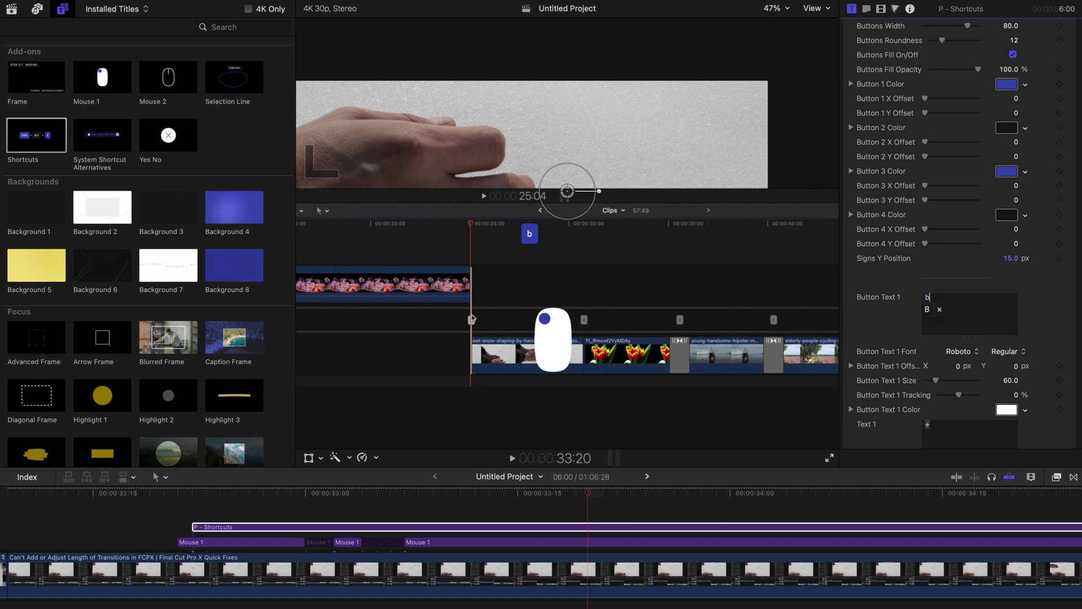
pyautogui.press('BackSpace')
pyautogui.write('B')
pyautogui.press('super+a')
pyautogui.write('v')
pyautogui.press('BackSpace')
pyautogui.write('V')
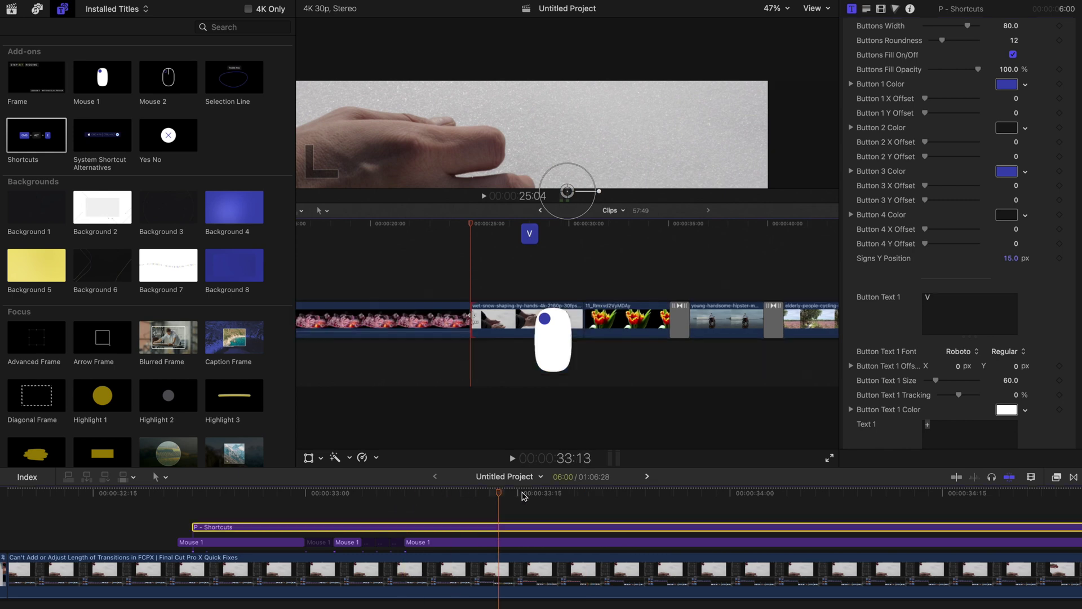
# Enlarge the V key in the viewer, preview it from 33:06, then delete the clip.
pyautogui.click(579, 526)
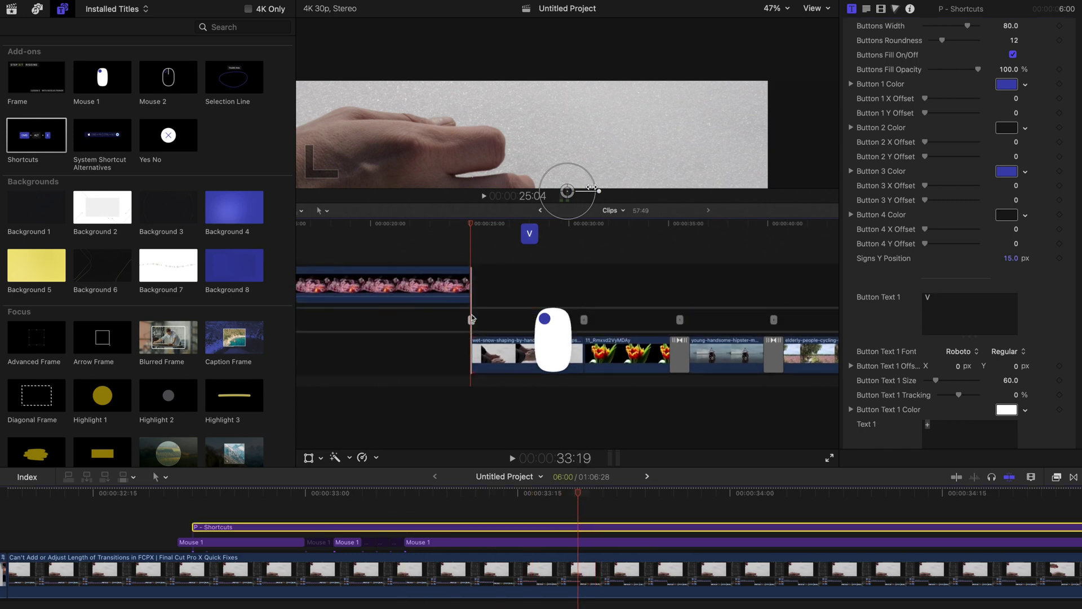
pyautogui.moveTo(591, 187); pyautogui.dragTo(710, 196)
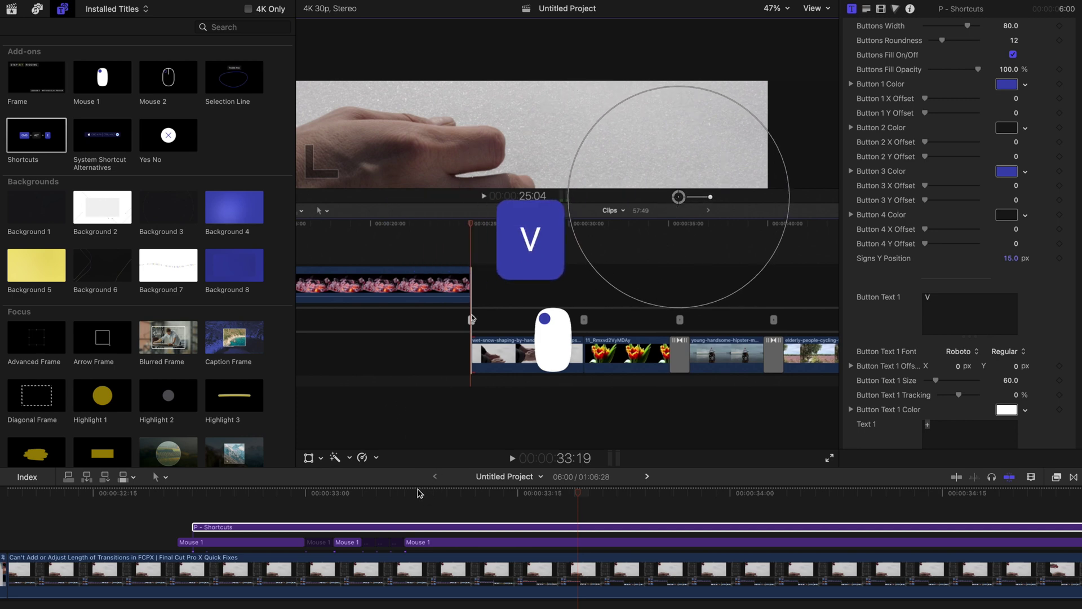
pyautogui.click(391, 527)
pyautogui.press('space')
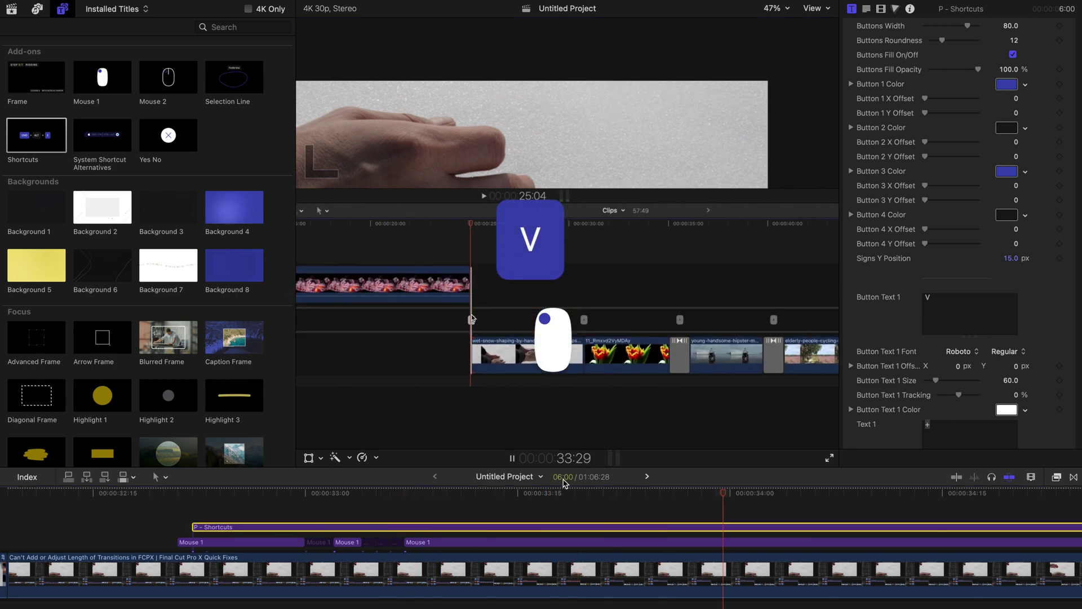
pyautogui.press('space')
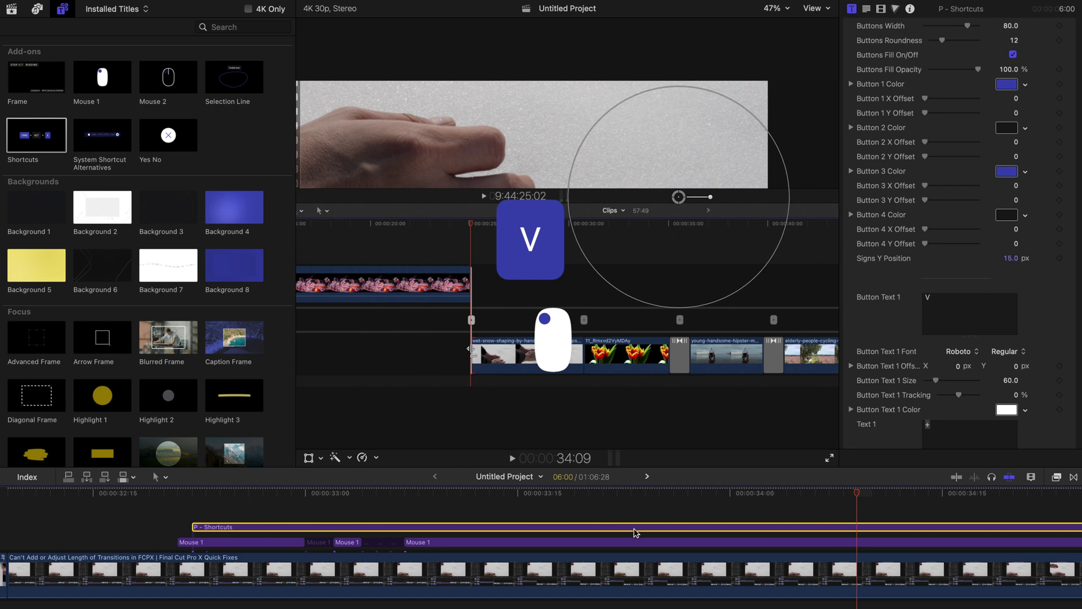
pyautogui.press('Delete')
pyautogui.scroll(-3, 175, 386)
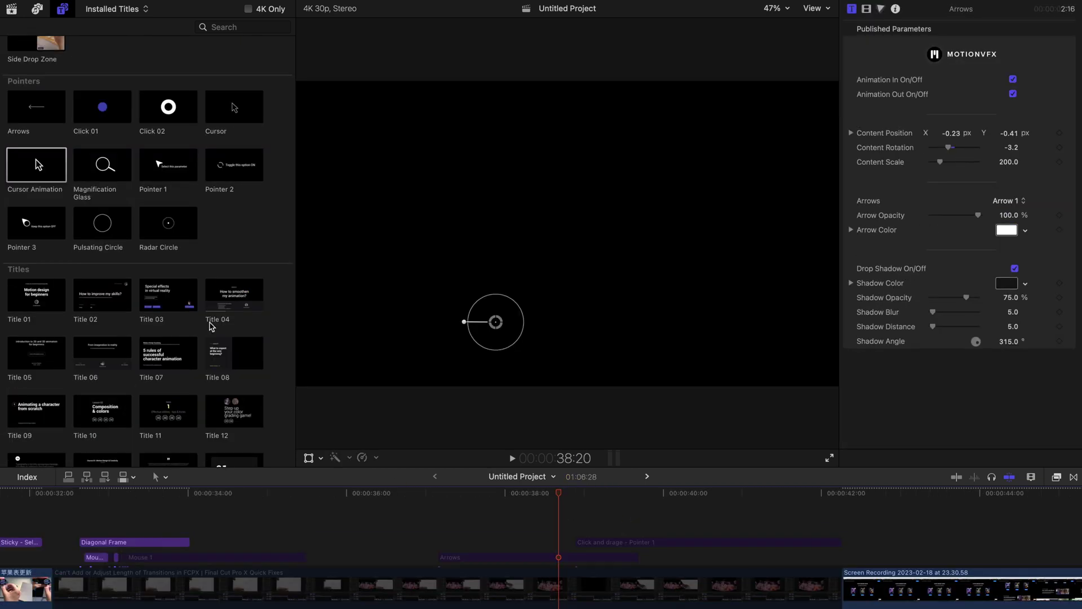
pyautogui.scroll(-10, 219, 313)
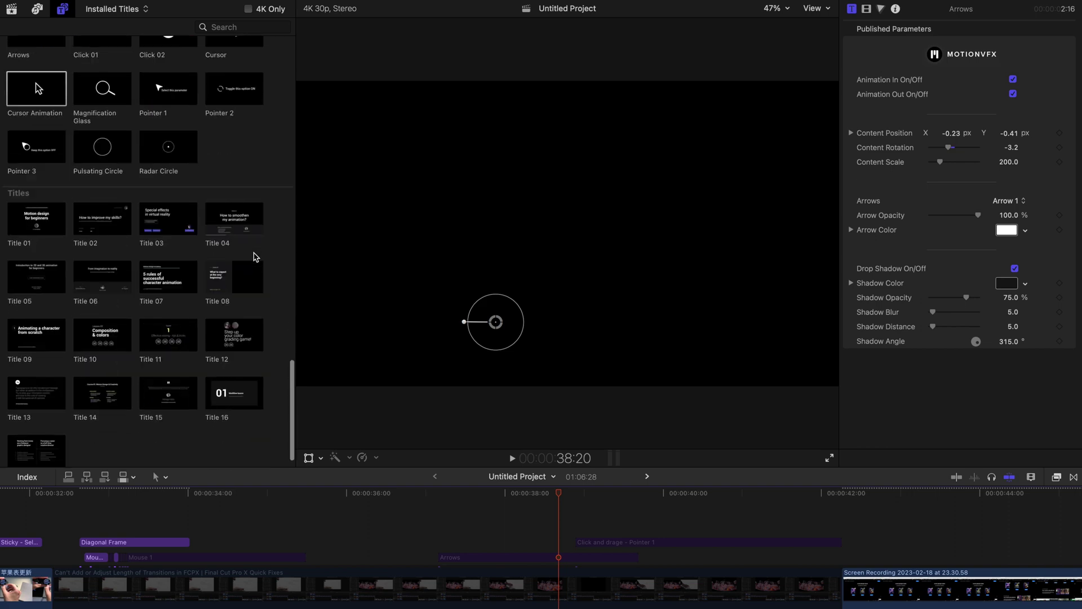
pyautogui.scroll(5, 251, 129)
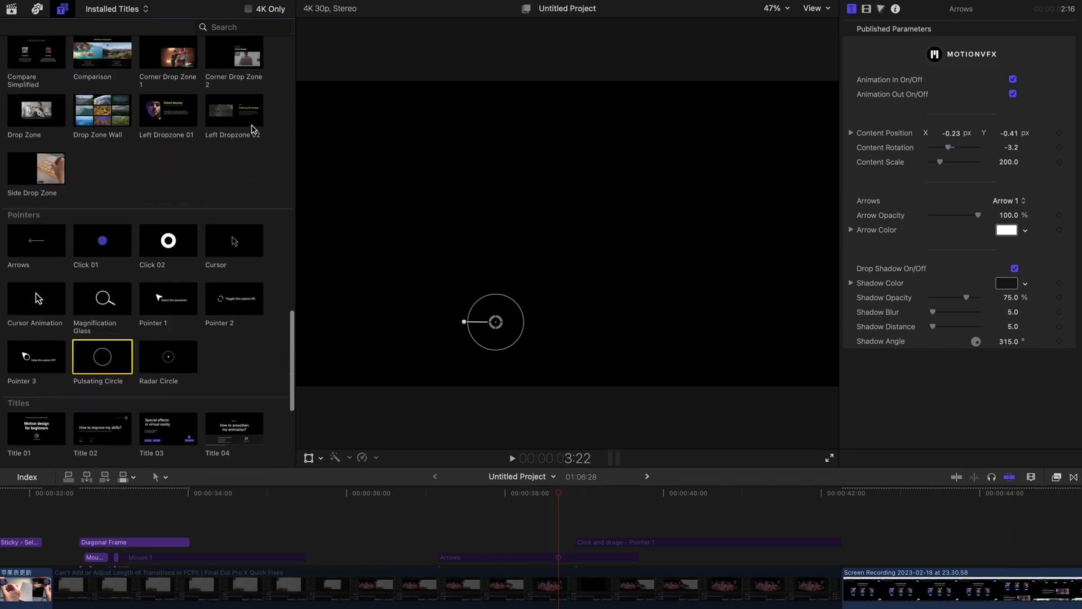
pyautogui.scroll(10, 273, 237)
pyautogui.scroll(3, 273, 237)
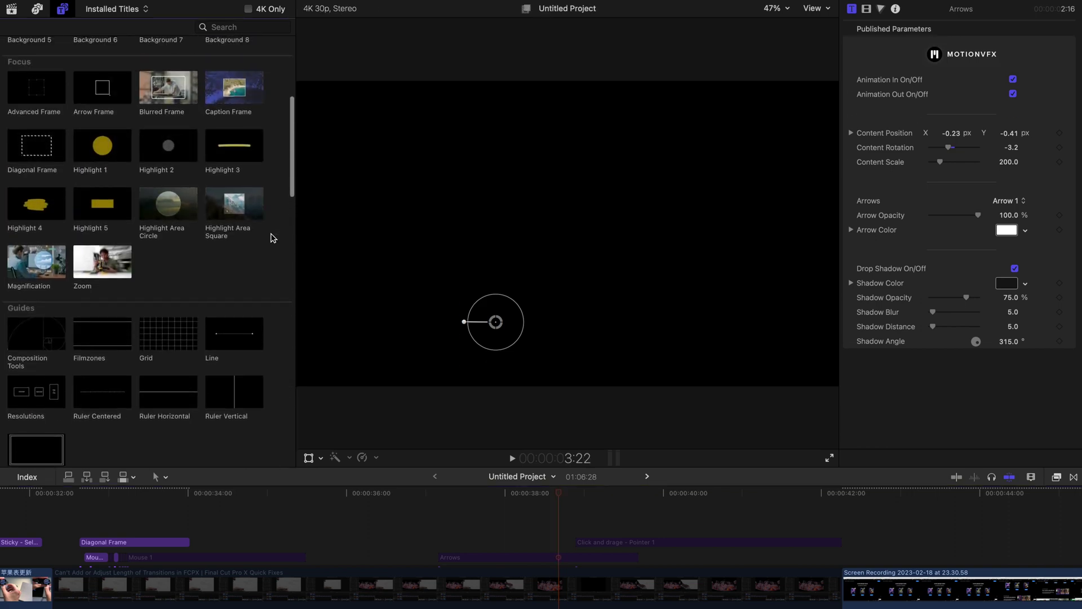
pyautogui.scroll(8, 269, 248)
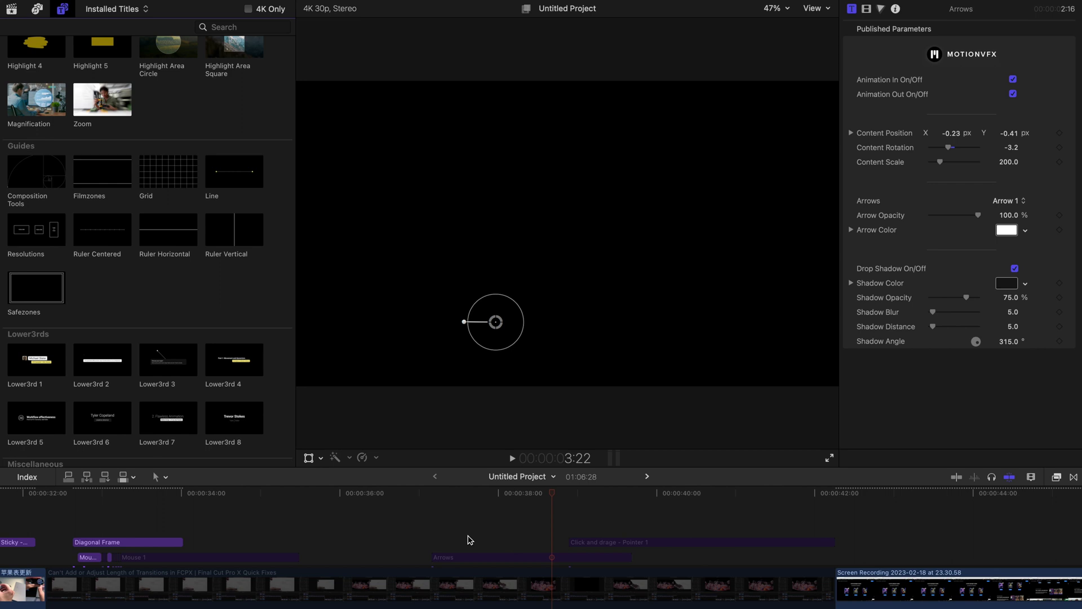
# Move the playhead to 00:00:42:26 and scroll the timeline to the Screen Recording clip.
pyautogui.click(885, 494)
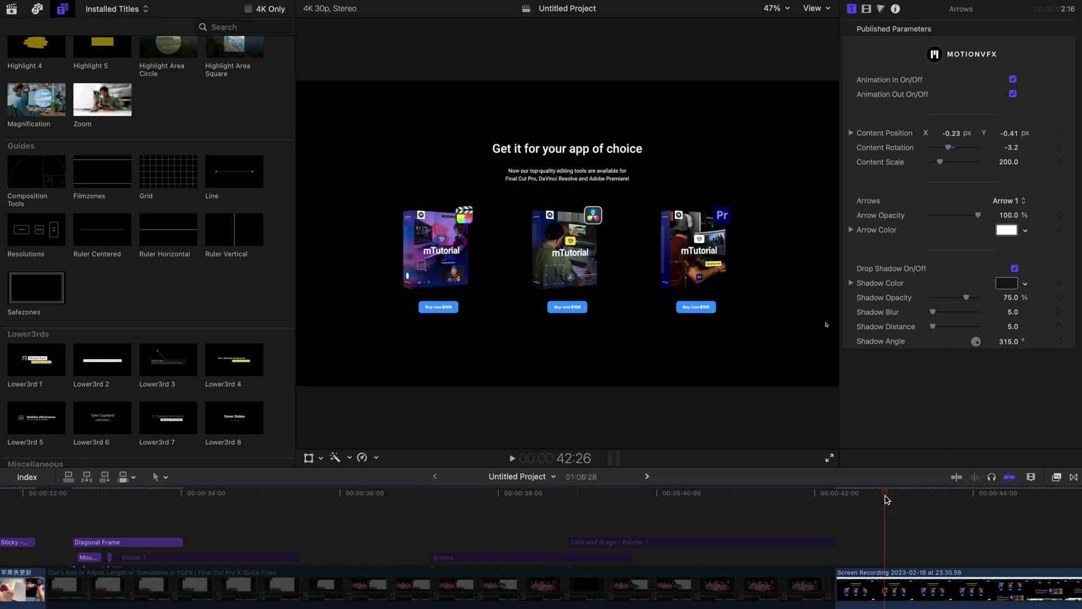
pyautogui.hscroll(5, 834, 541)
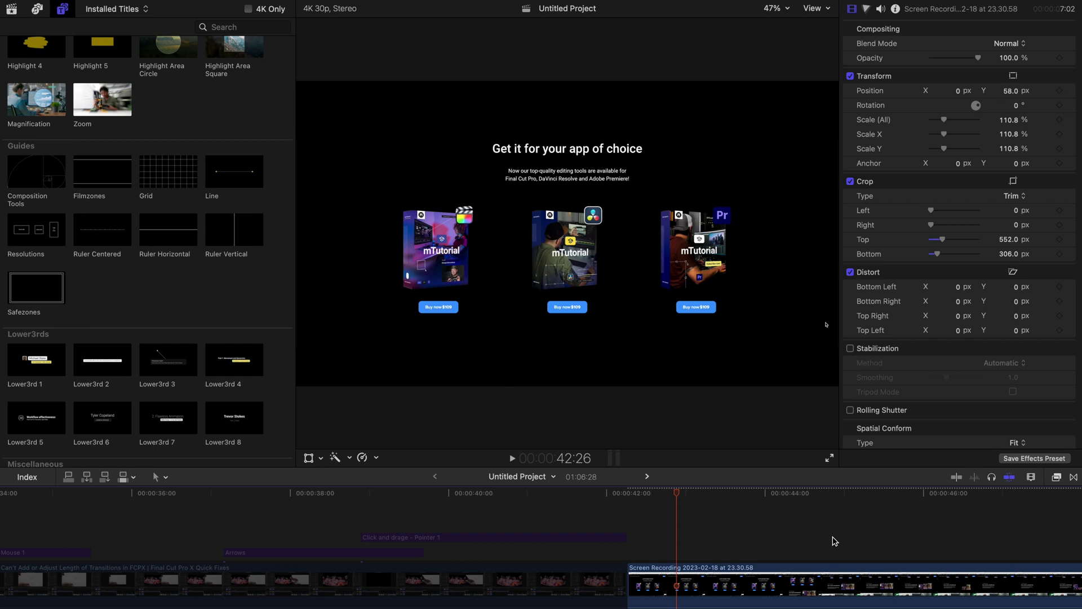
pyautogui.hscroll(3, 705, 534)
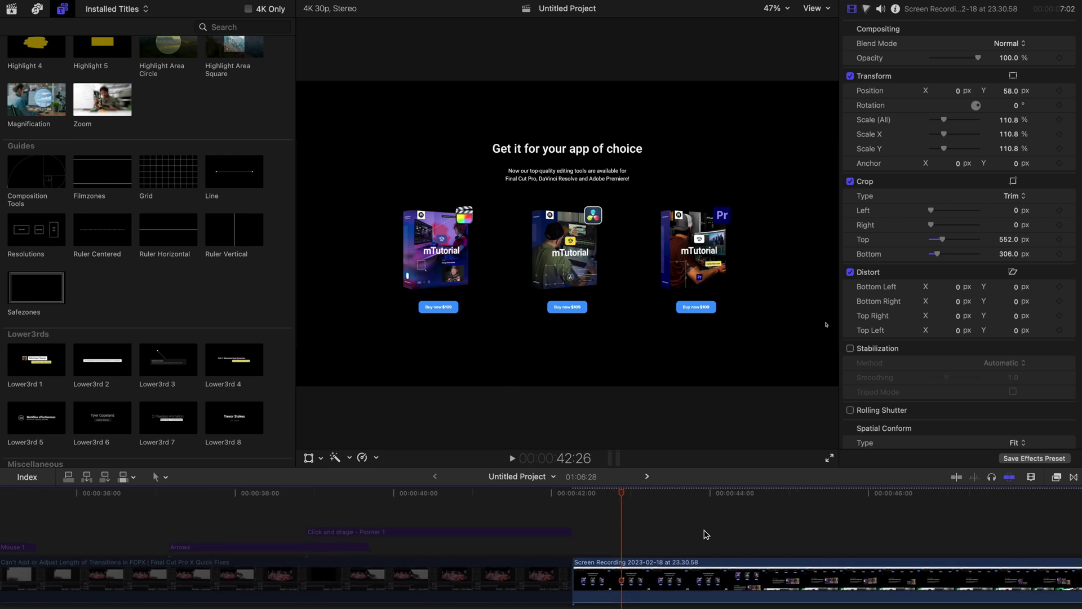